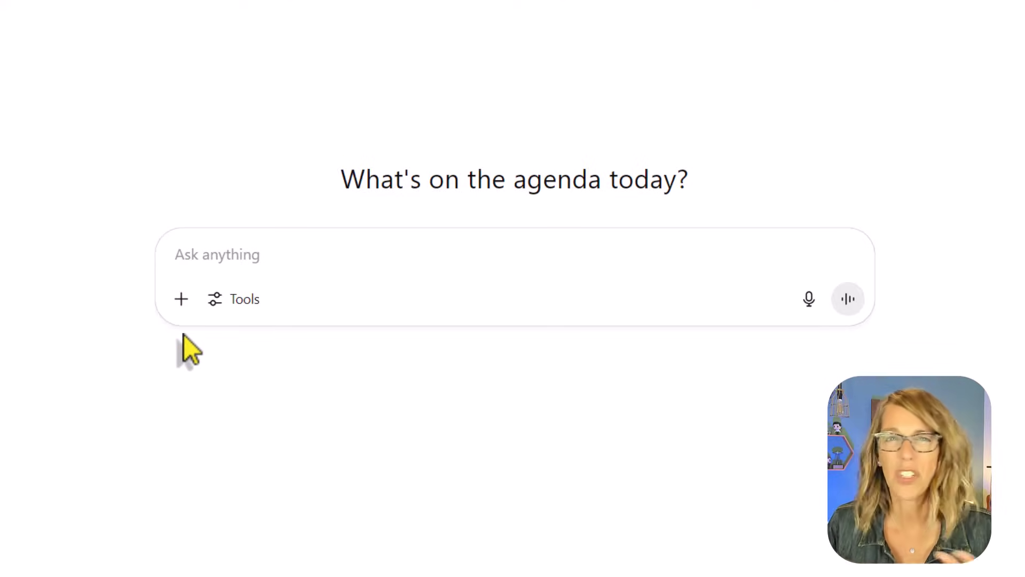
Step: Attach SYLLABUS Math 146 Sp2017.pdf from the downloads to the ChatGPT prompt
{"action": "left_click", "coordinate": [182, 301]}
{"action": "left_click", "coordinate": [231, 342]}
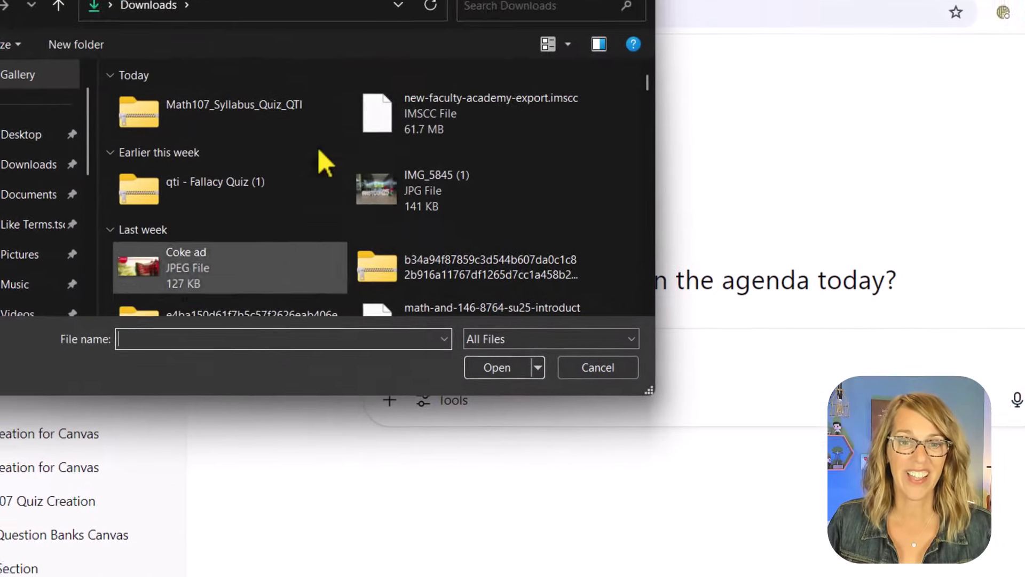
{"action": "key", "text": "ctrl+e"}
{"action": "type", "text": "syllabus"}
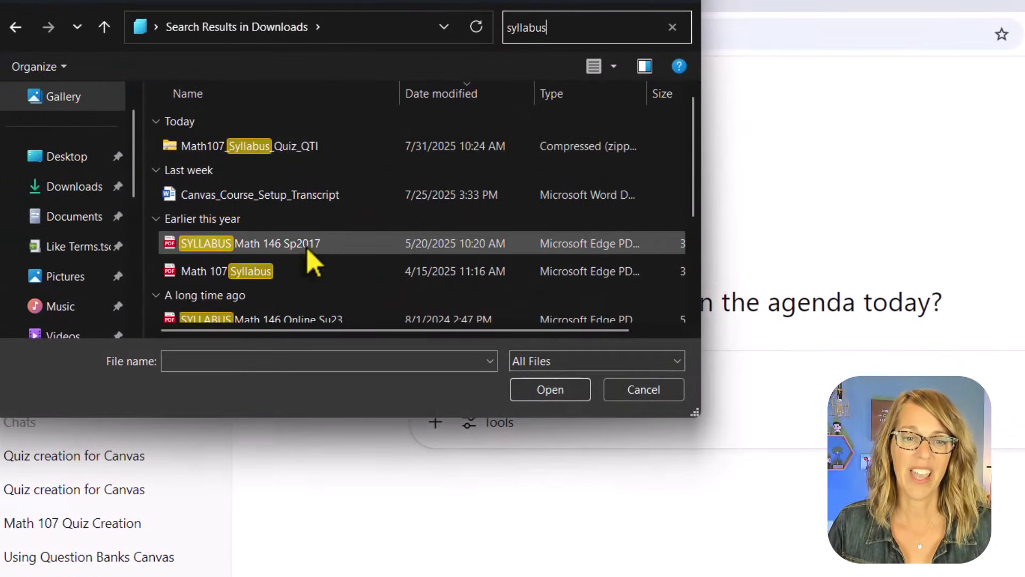
{"action": "left_click", "coordinate": [308, 250]}
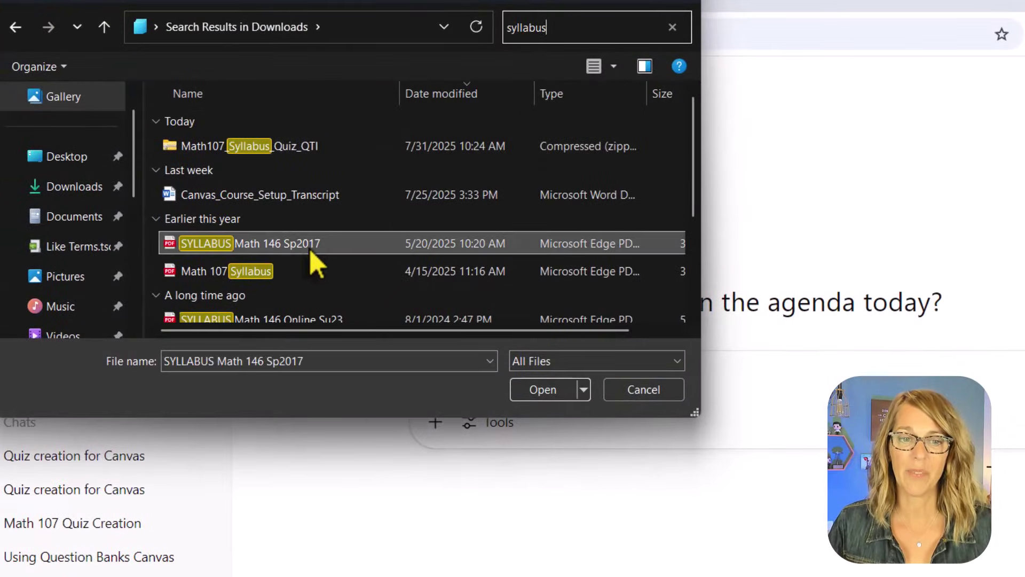
{"action": "left_click", "coordinate": [549, 396]}
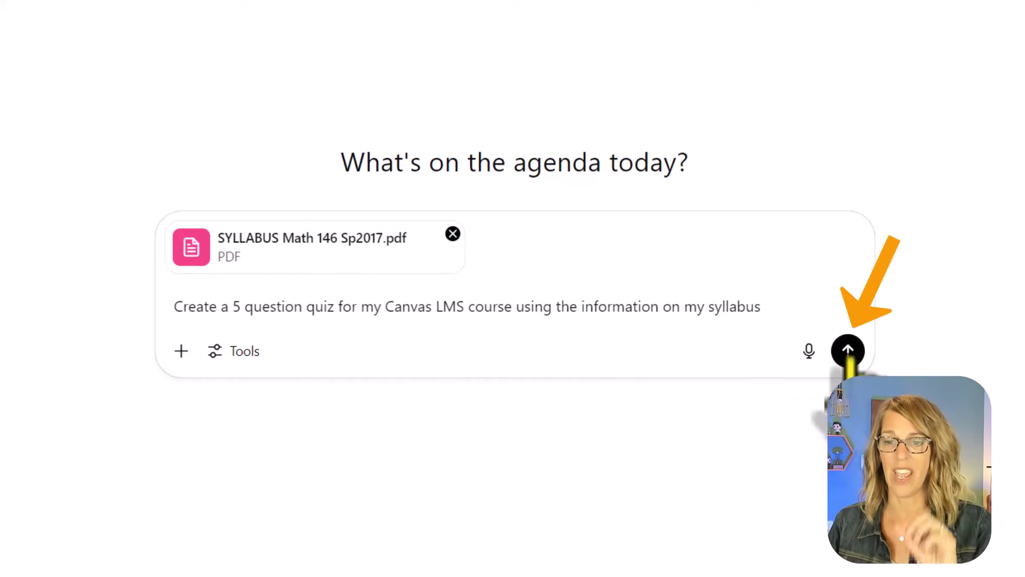
Step: Send the quiz request and review the 5-question quiz, ending at ChatGPT's QTI export offer
{"action": "left_click", "coordinate": [848, 351]}
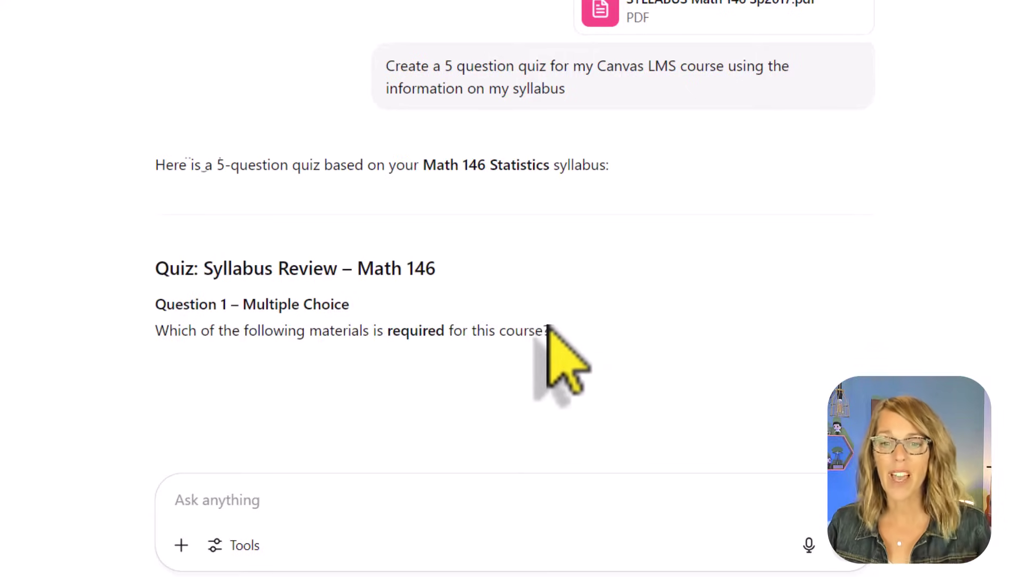
{"action": "scroll", "coordinate": [667, 355], "scroll_direction": "down", "scroll_amount": 3}
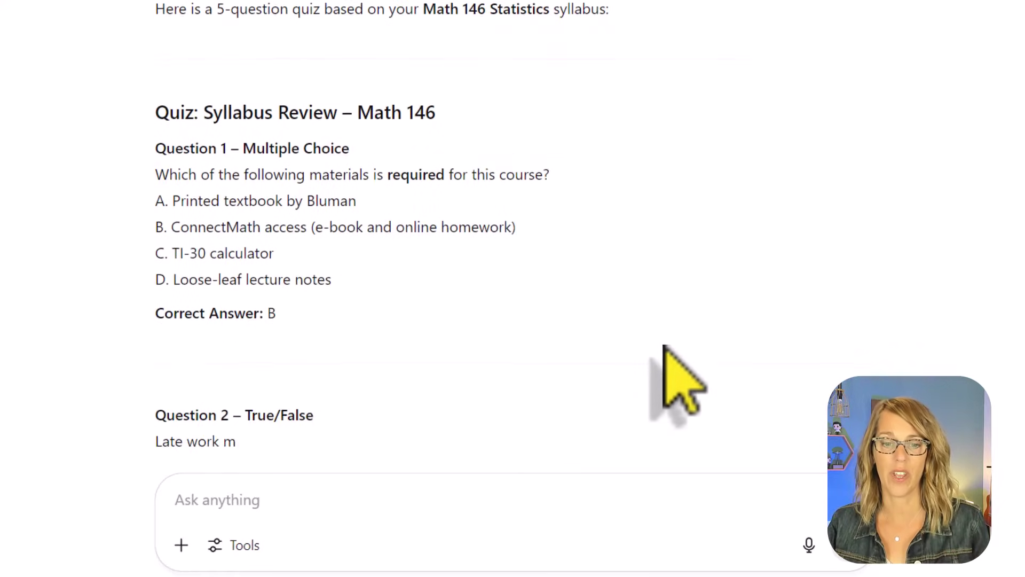
{"action": "scroll", "coordinate": [676, 376], "scroll_direction": "down", "scroll_amount": 1}
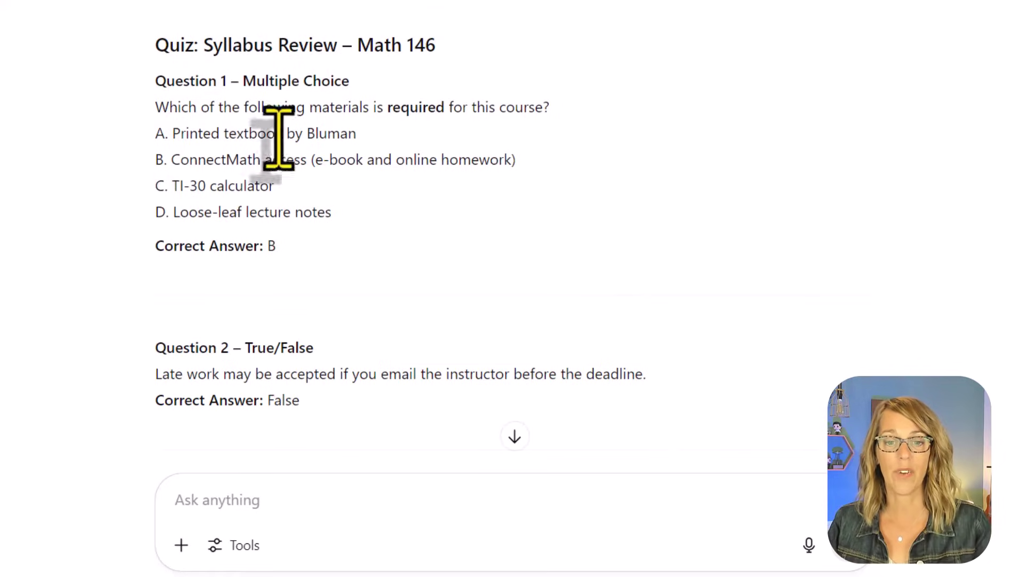
{"action": "scroll", "coordinate": [582, 334], "scroll_direction": "down", "scroll_amount": 6}
{"action": "scroll", "coordinate": [579, 339], "scroll_direction": "down", "scroll_amount": 5}
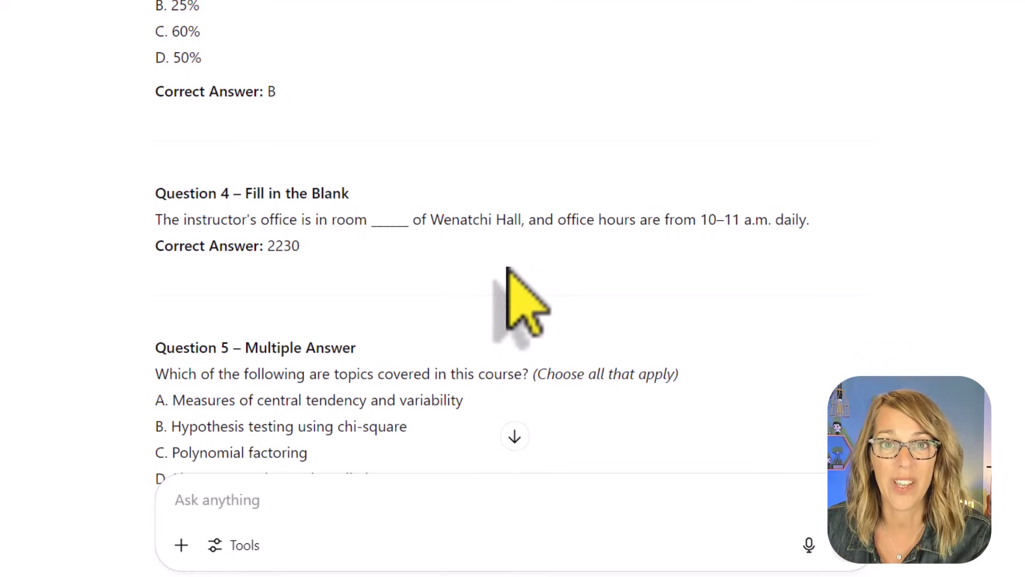
{"action": "scroll", "coordinate": [475, 269], "scroll_direction": "down", "scroll_amount": 5}
{"action": "scroll", "coordinate": [472, 267], "scroll_direction": "down", "scroll_amount": 1}
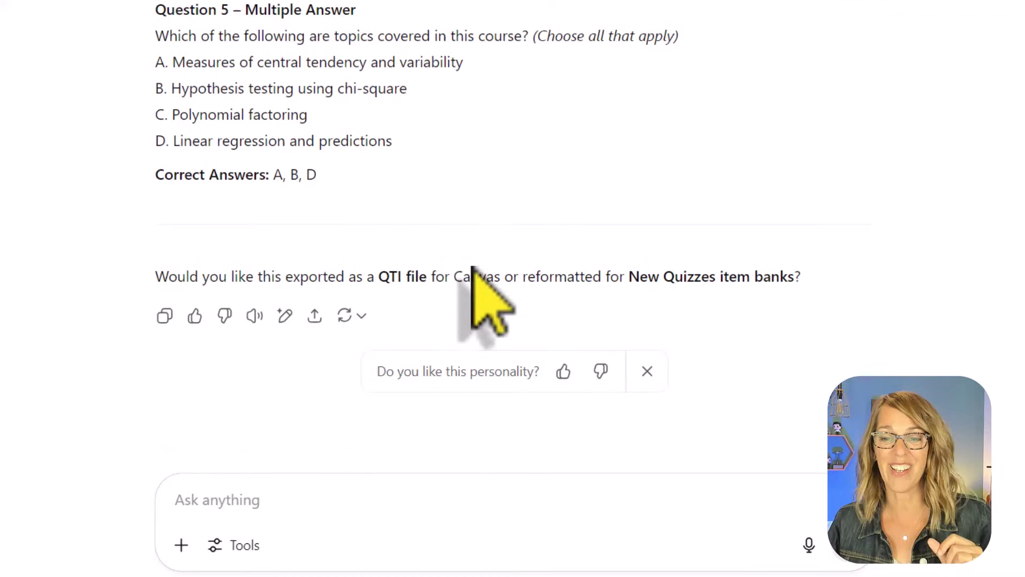
{"action": "left_click_drag", "start_coordinate": [157, 276], "coordinate": [796, 288]}
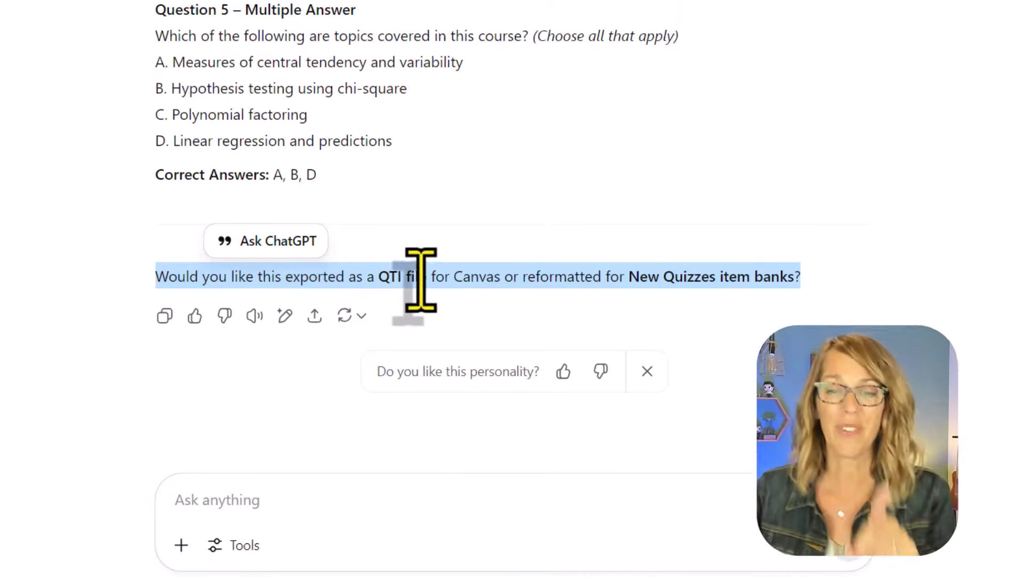
Step: Reply 'Yes please as a QTI file' to get syllabus_quiz_qti.zip
{"action": "left_click", "coordinate": [262, 499]}
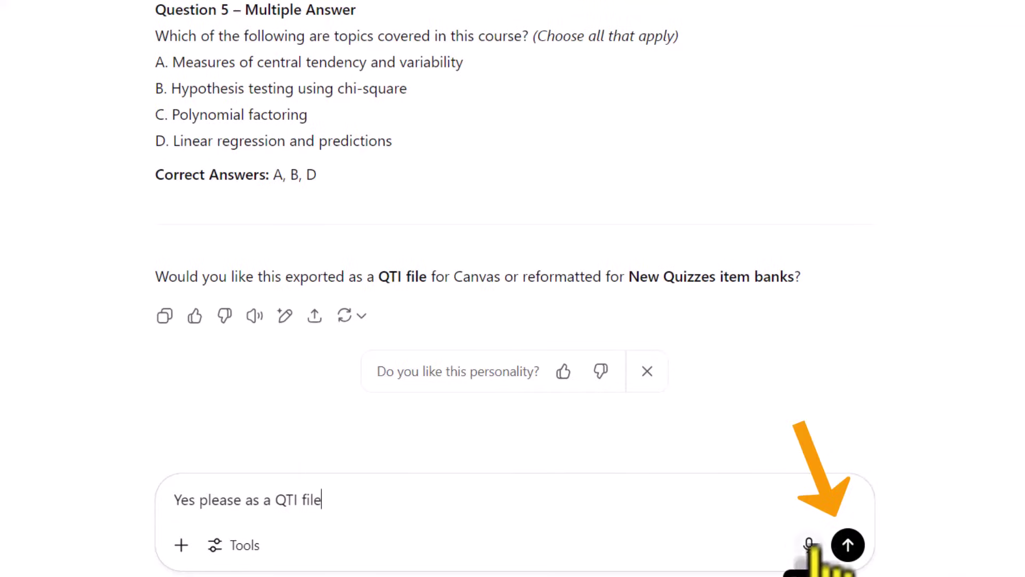
{"action": "left_click", "coordinate": [849, 547]}
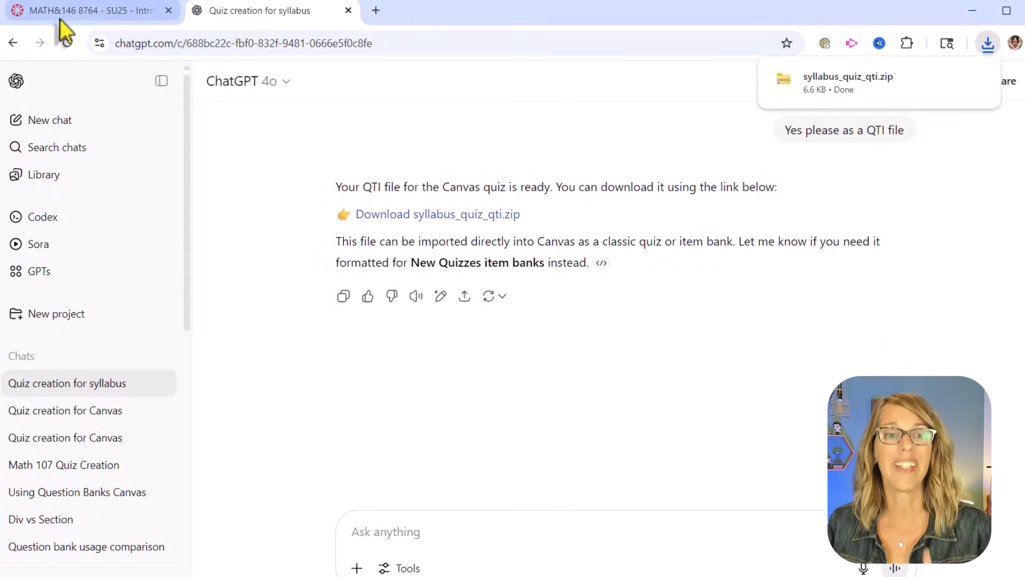
Step: Open the MATH&146 course's Import Content page and choose QTI .zip file as the content type
{"action": "left_click", "coordinate": [74, 12]}
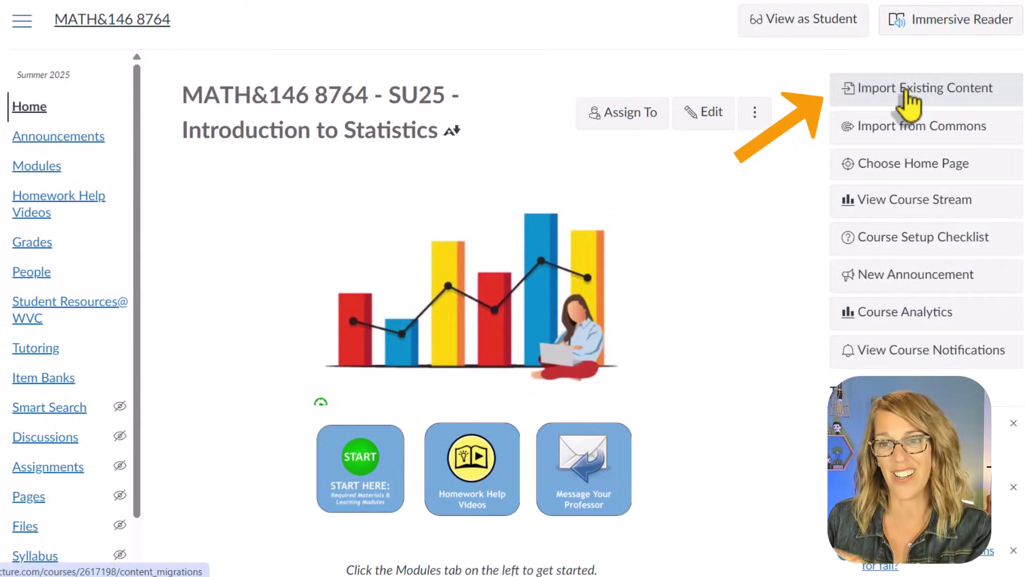
{"action": "left_click", "coordinate": [906, 95]}
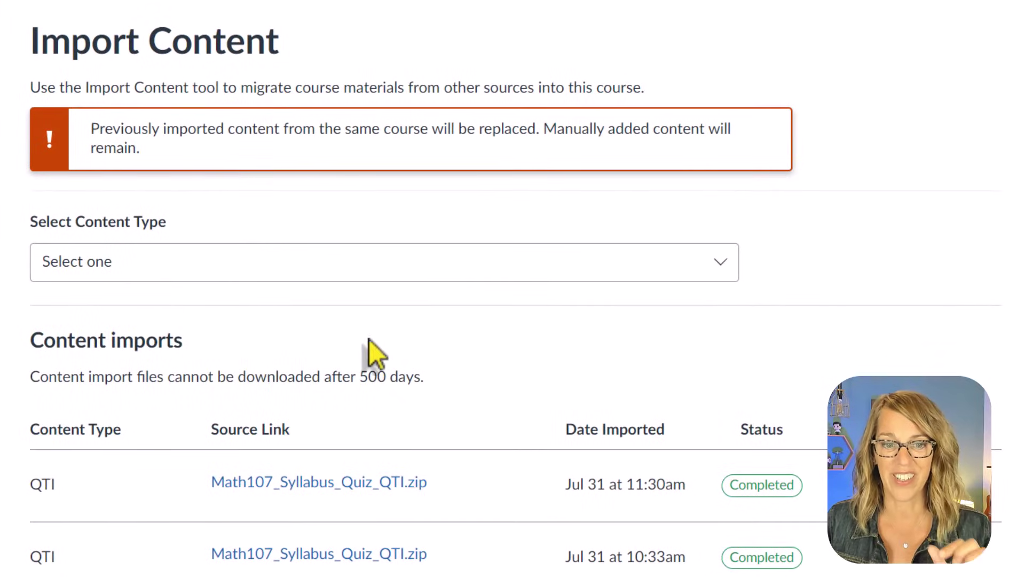
{"action": "left_click", "coordinate": [719, 267]}
{"action": "scroll", "coordinate": [386, 427], "scroll_direction": "down", "scroll_amount": 1}
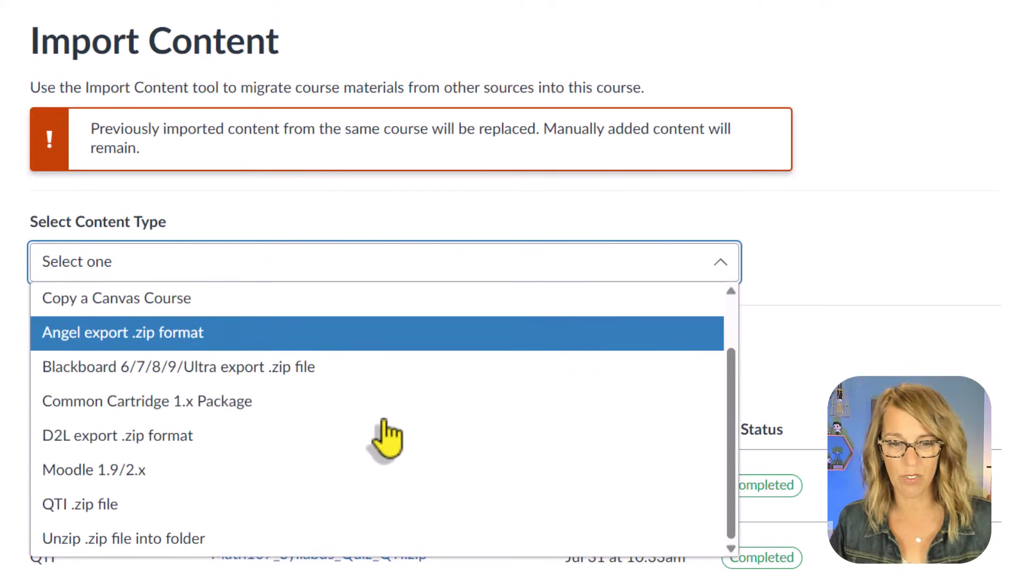
{"action": "left_click", "coordinate": [228, 507]}
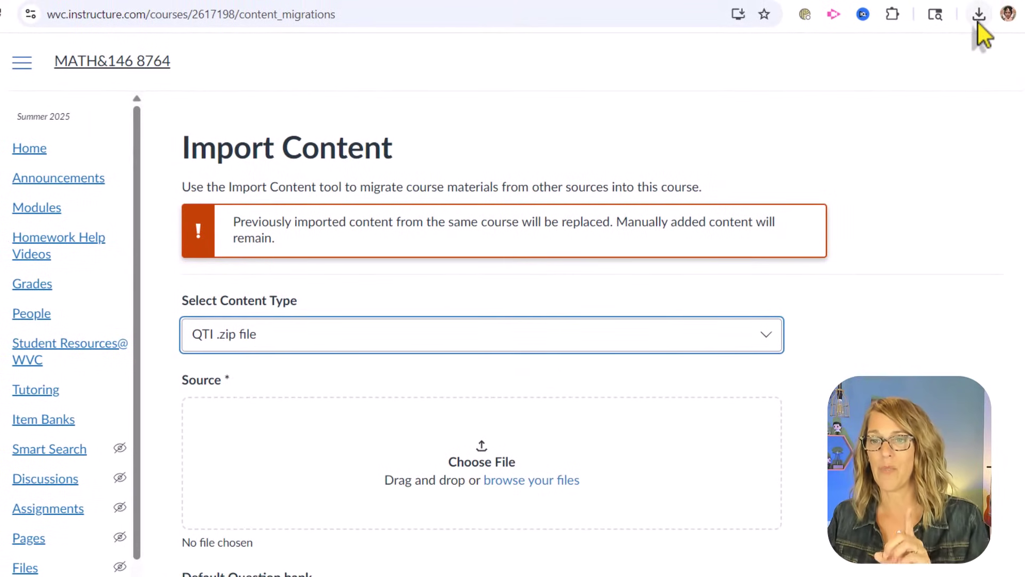
Step: Set the downloaded syllabus_quiz_qti.zip as the import's source file
{"action": "left_click", "coordinate": [978, 22]}
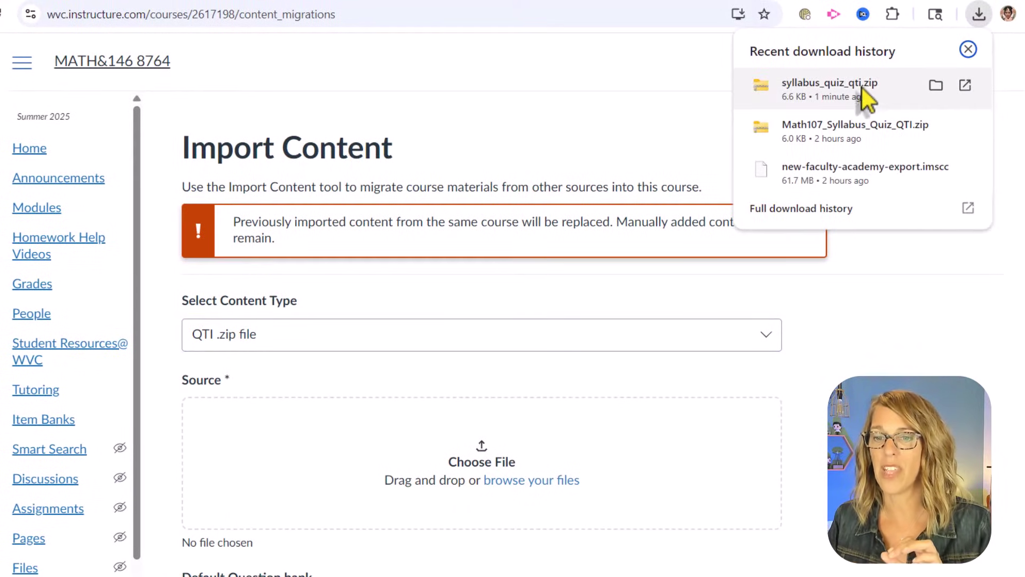
{"action": "left_click_drag", "start_coordinate": [855, 93], "coordinate": [492, 481]}
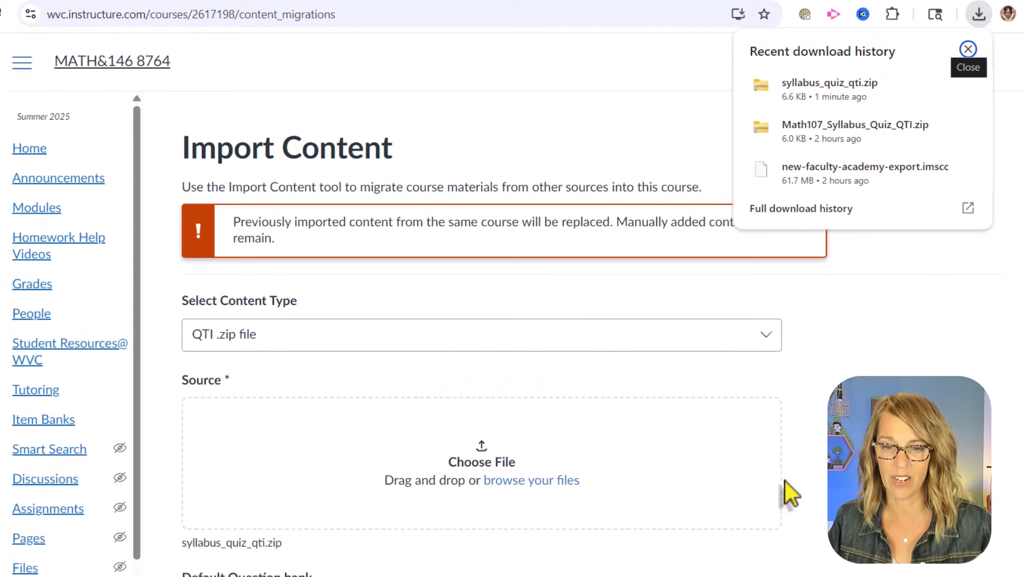
{"action": "left_click", "coordinate": [559, 492]}
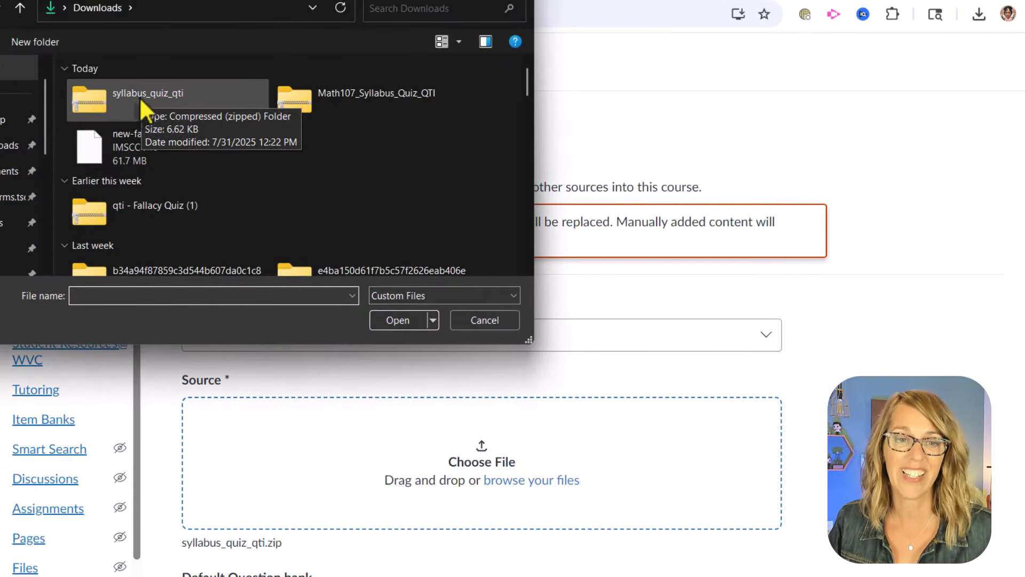
{"action": "left_click", "coordinate": [143, 100]}
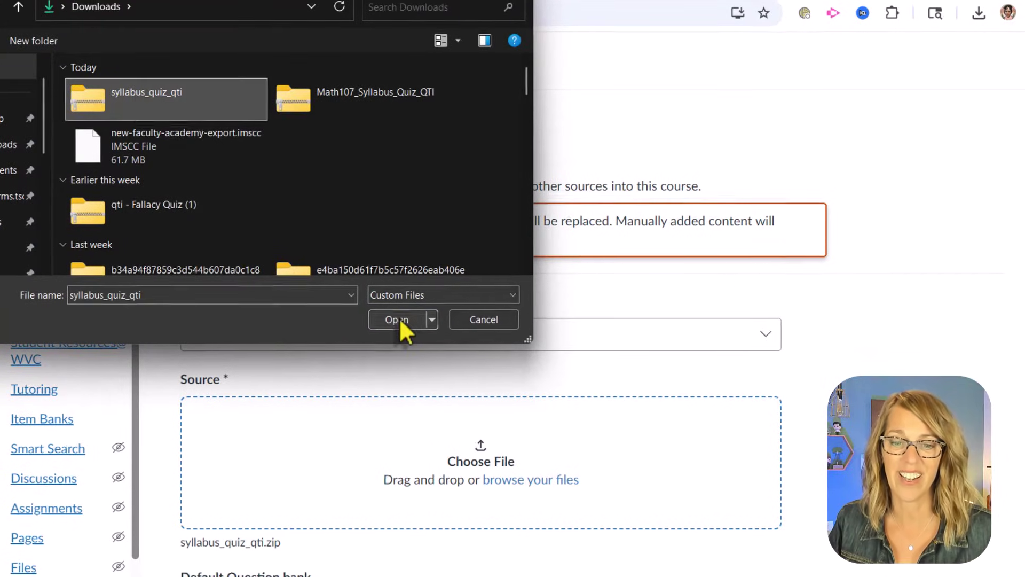
{"action": "left_click", "coordinate": [398, 319]}
Step: Import into a new question bank named 'Syllabus Quiz Questions'
{"action": "scroll", "coordinate": [837, 353], "scroll_direction": "down", "scroll_amount": 5}
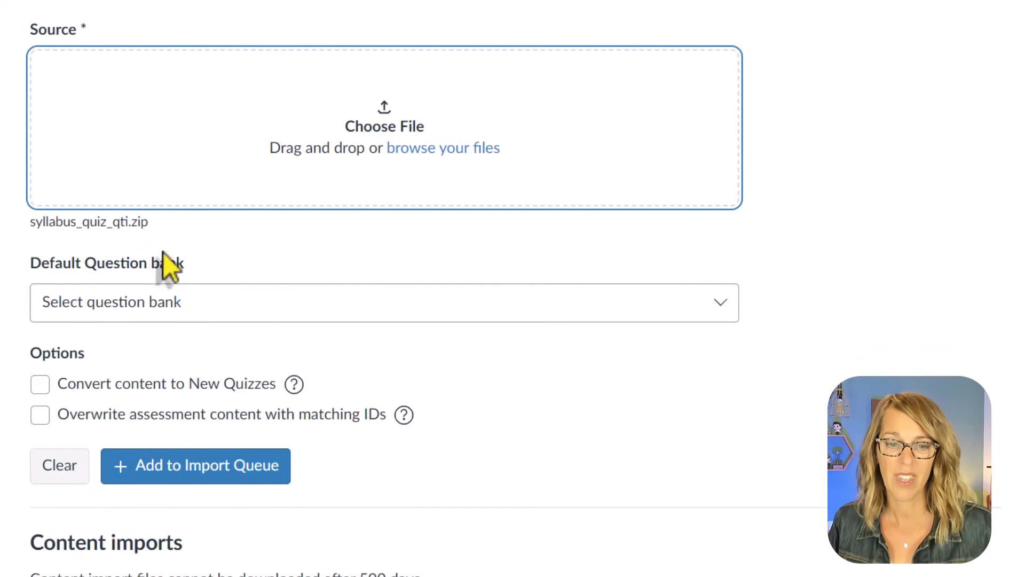
{"action": "left_click", "coordinate": [724, 307]}
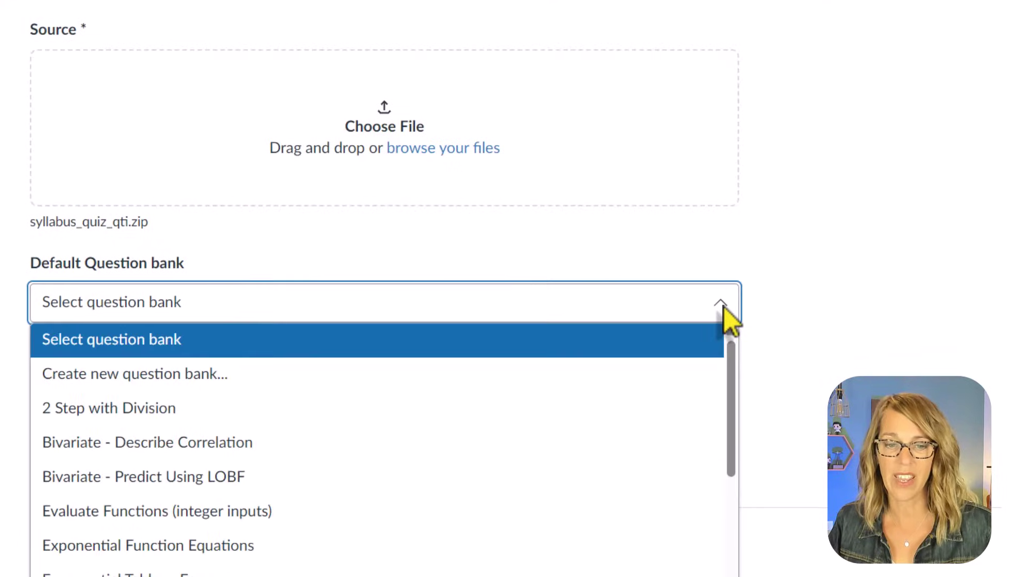
{"action": "left_click", "coordinate": [222, 373]}
{"action": "left_click", "coordinate": [80, 371]}
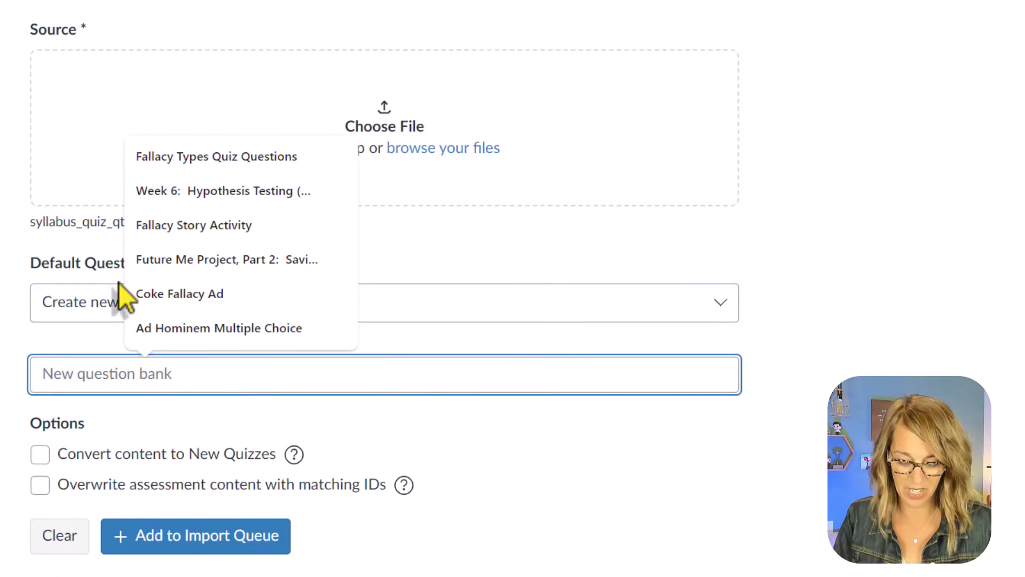
{"action": "type", "text": "Syllabus"}
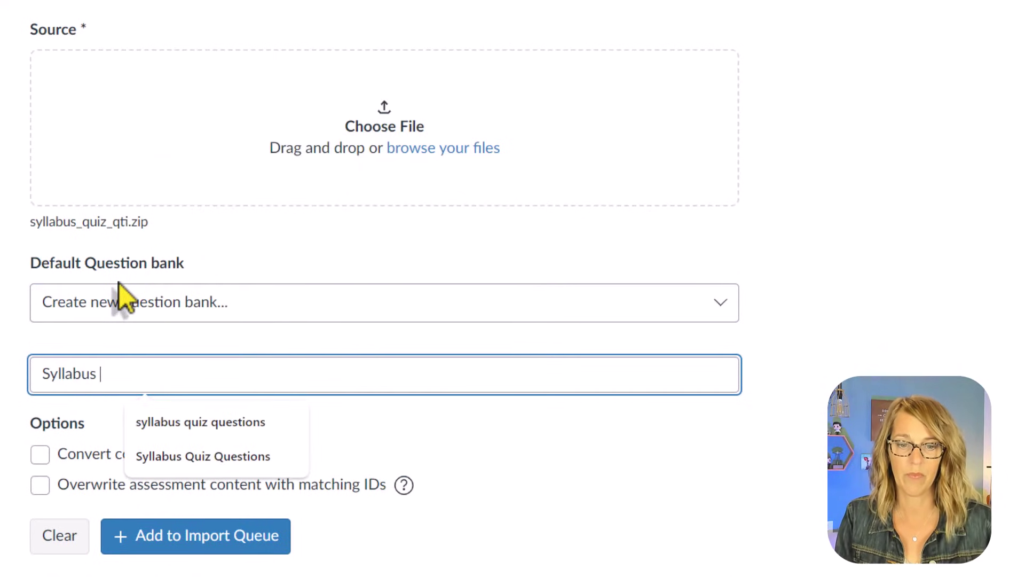
{"action": "type", "text": " Quiz Questions"}
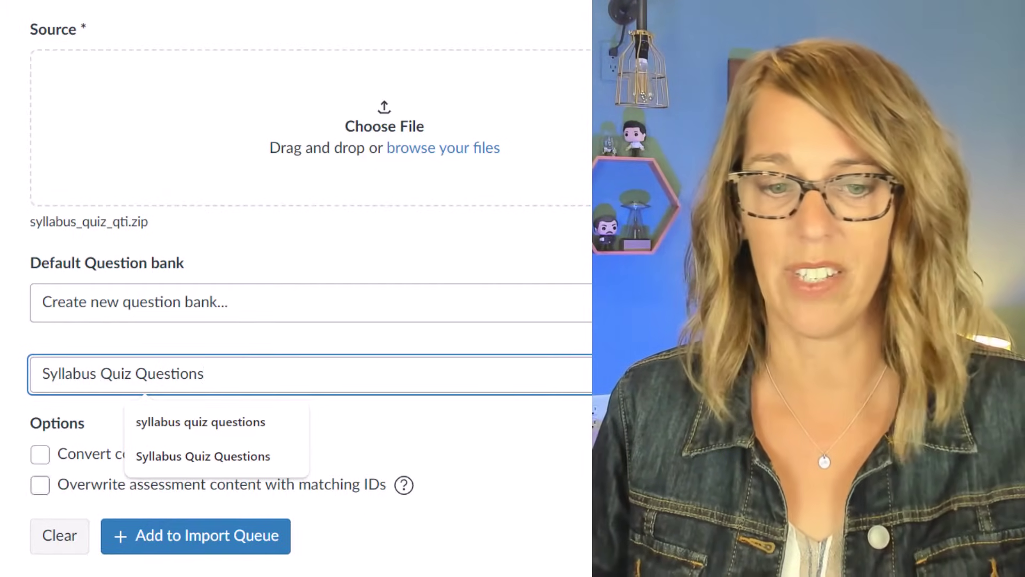
{"action": "left_click", "coordinate": [208, 425]}
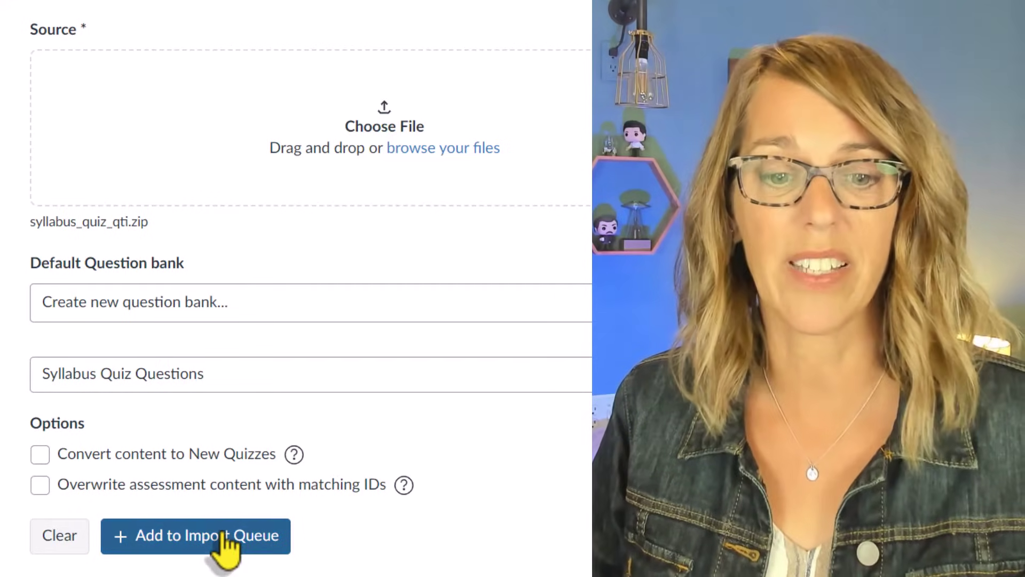
Step: Add the QTI import to the queue and go to the course's Quizzes page
{"action": "left_click", "coordinate": [241, 547]}
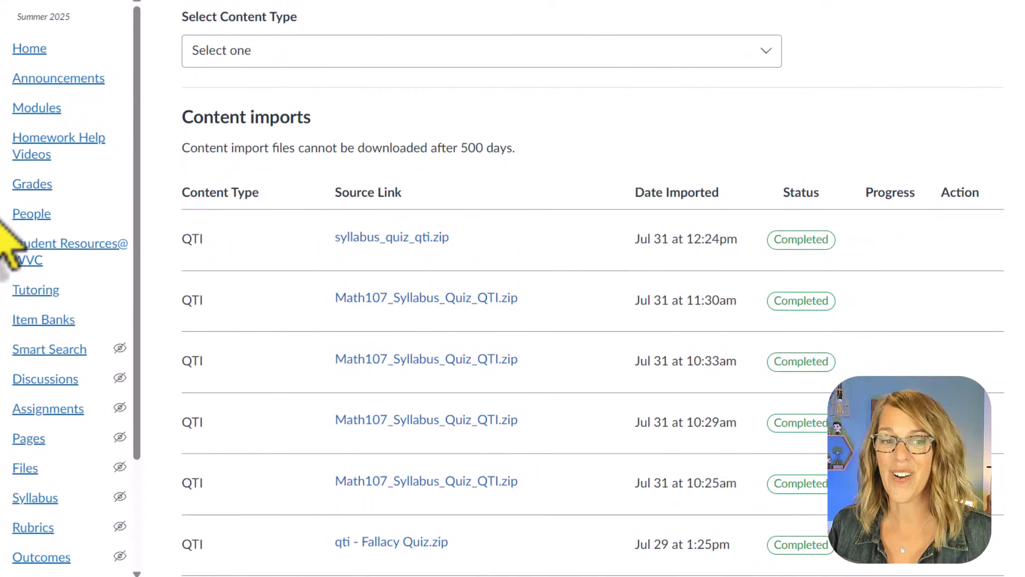
{"action": "scroll", "coordinate": [72, 427], "scroll_direction": "down", "scroll_amount": 3}
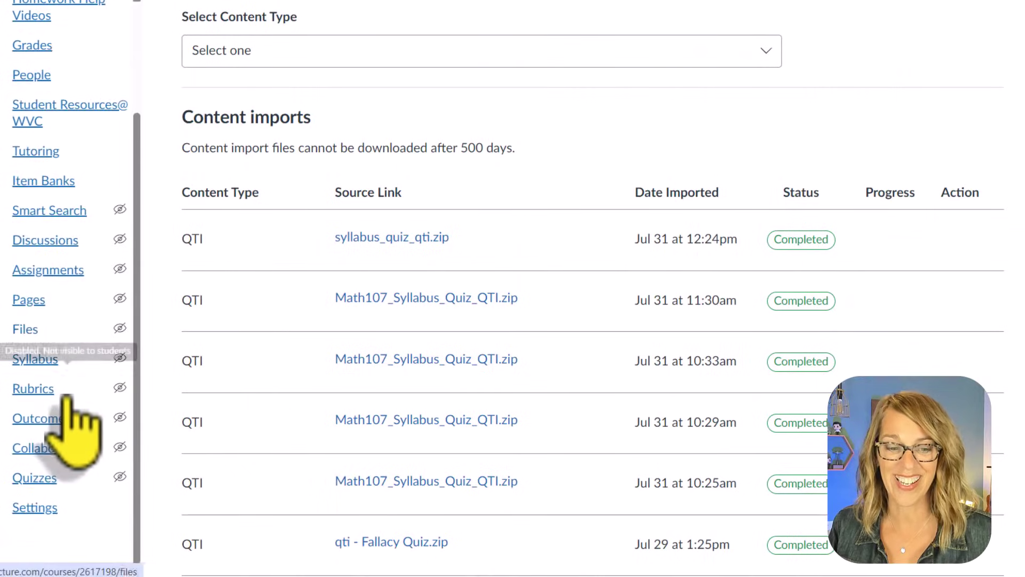
{"action": "left_click", "coordinate": [46, 482]}
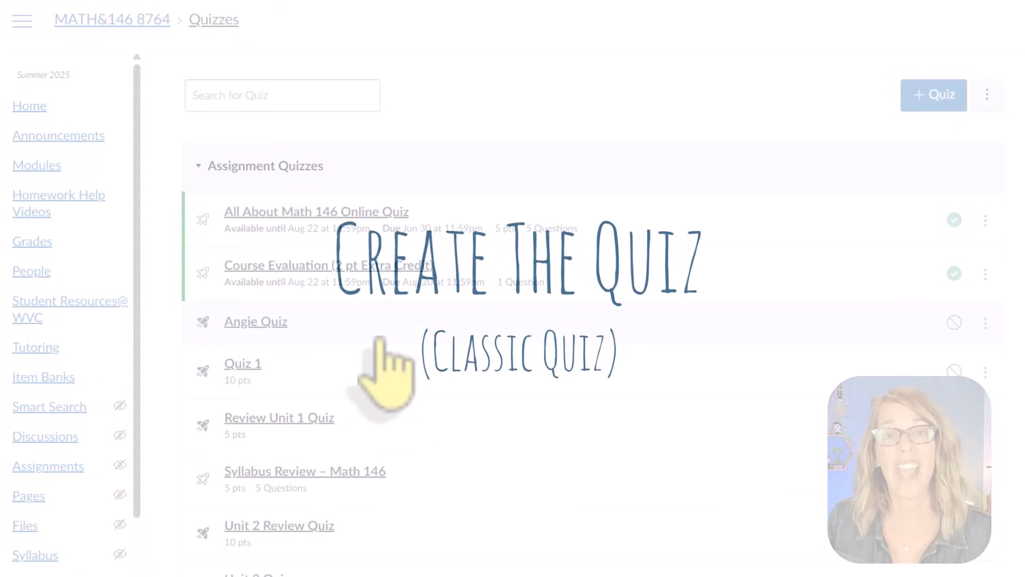
{"action": "left_click", "coordinate": [988, 95]}
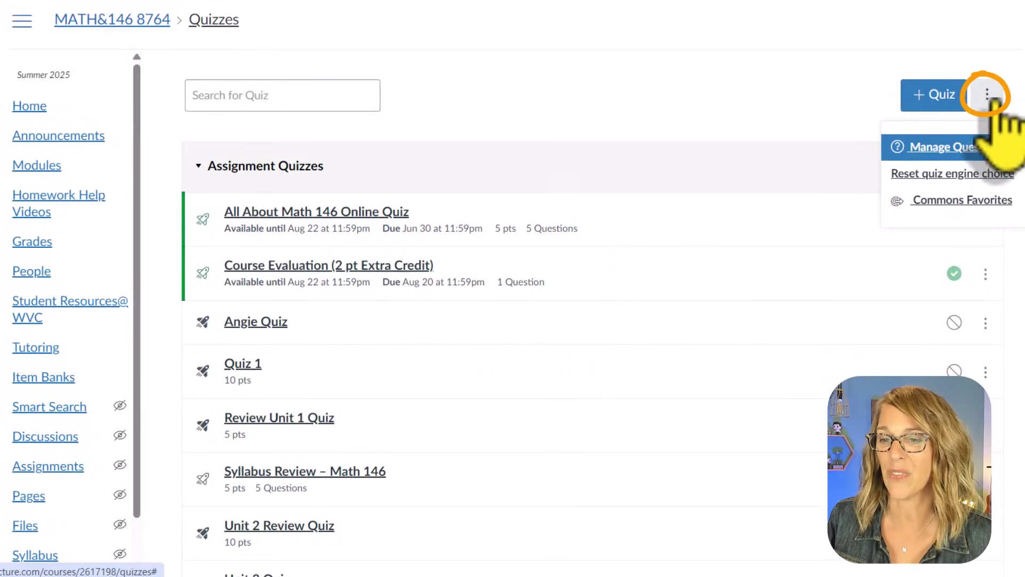
{"action": "left_click", "coordinate": [981, 152]}
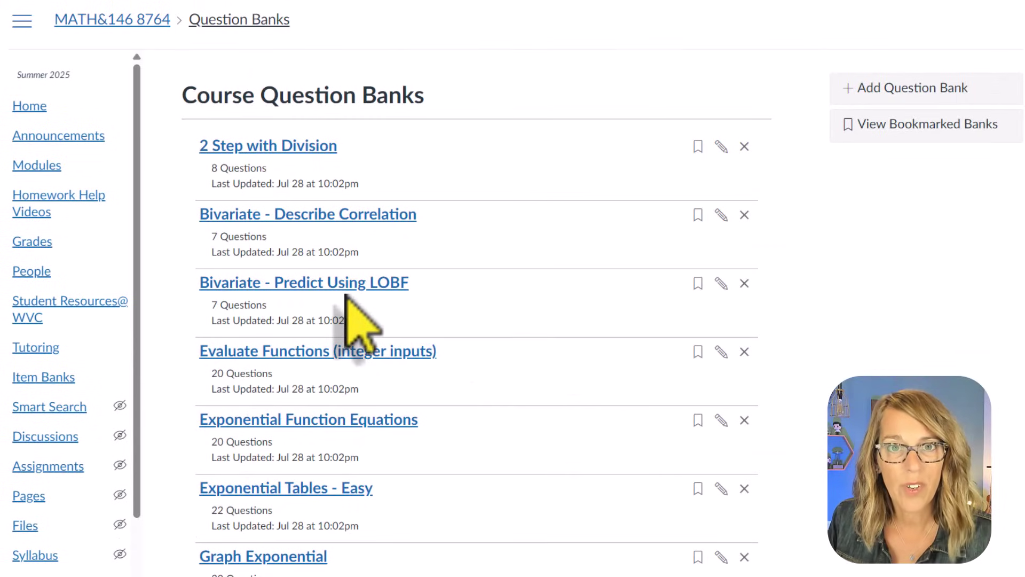
{"action": "scroll", "coordinate": [350, 310], "scroll_direction": "down", "scroll_amount": 6}
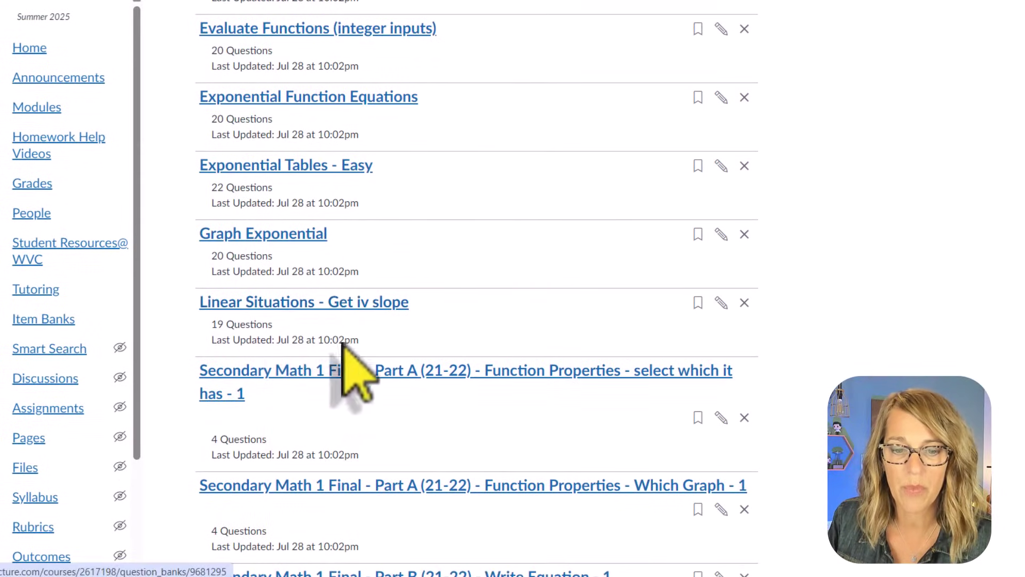
{"action": "scroll", "coordinate": [433, 481], "scroll_direction": "down", "scroll_amount": 4}
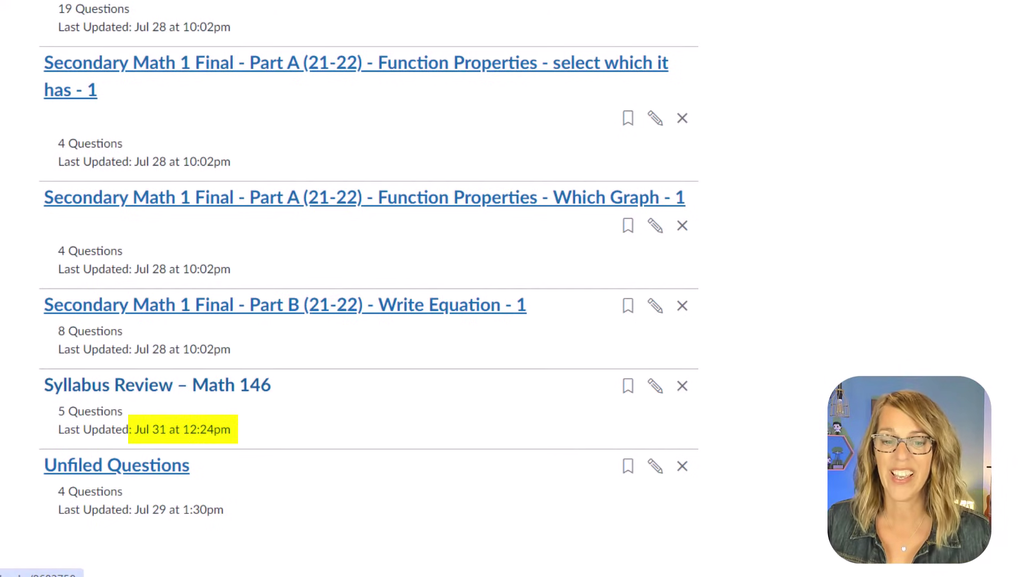
{"action": "left_click", "coordinate": [143, 385]}
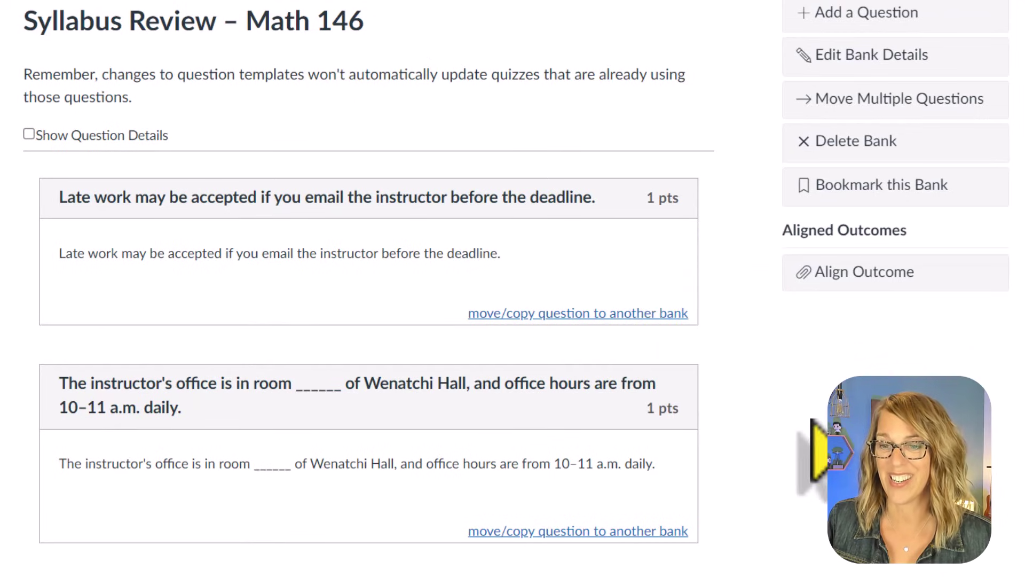
{"action": "scroll", "coordinate": [811, 438], "scroll_direction": "down", "scroll_amount": 10}
{"action": "scroll", "coordinate": [469, 320], "scroll_direction": "up", "scroll_amount": 10}
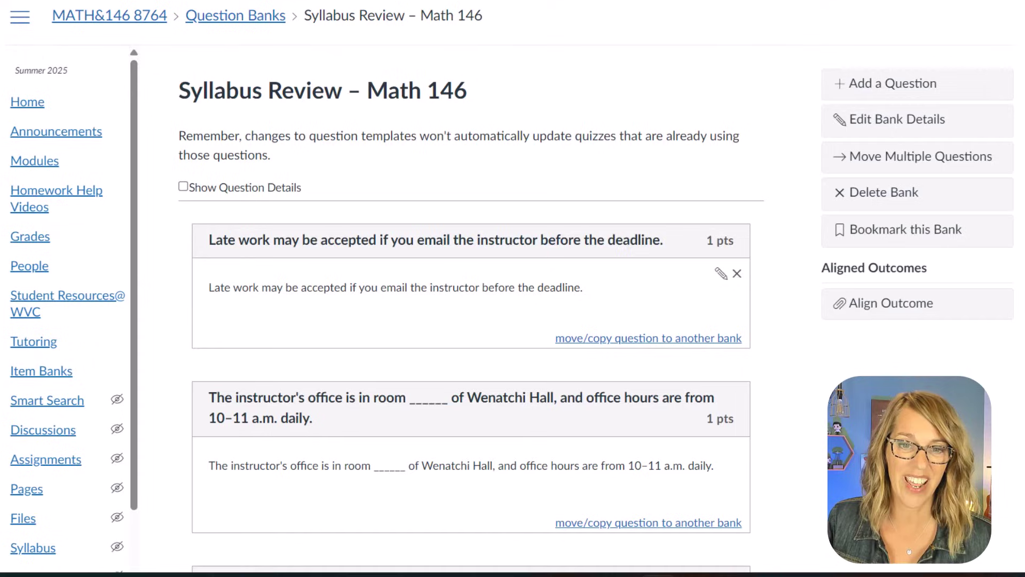
{"action": "scroll", "coordinate": [27, 350], "scroll_direction": "down", "scroll_amount": 3}
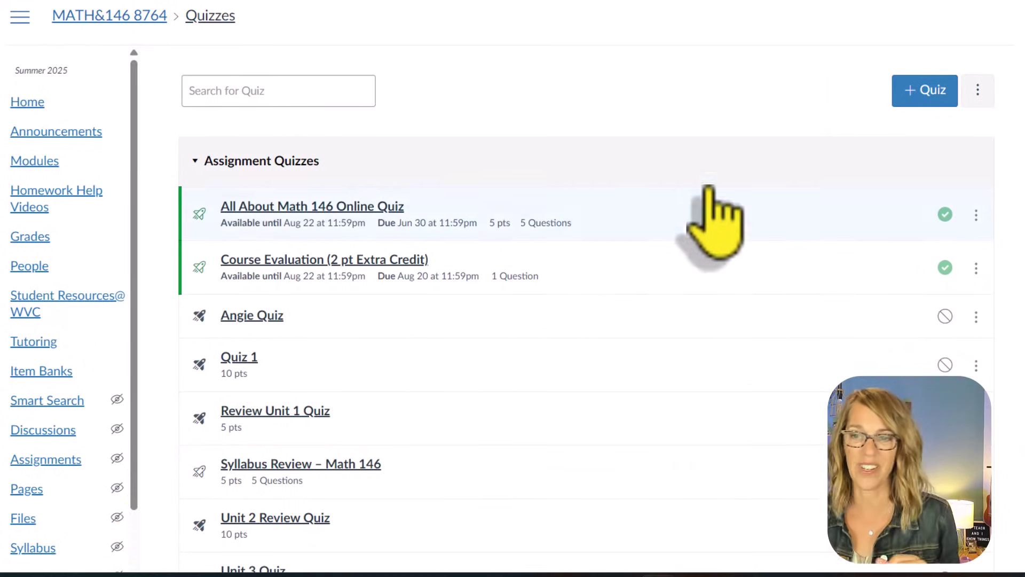
Step: Create a Classic Quizzes quiz titled Syllabus Quiz and save it unpublished
{"action": "left_click", "coordinate": [919, 90]}
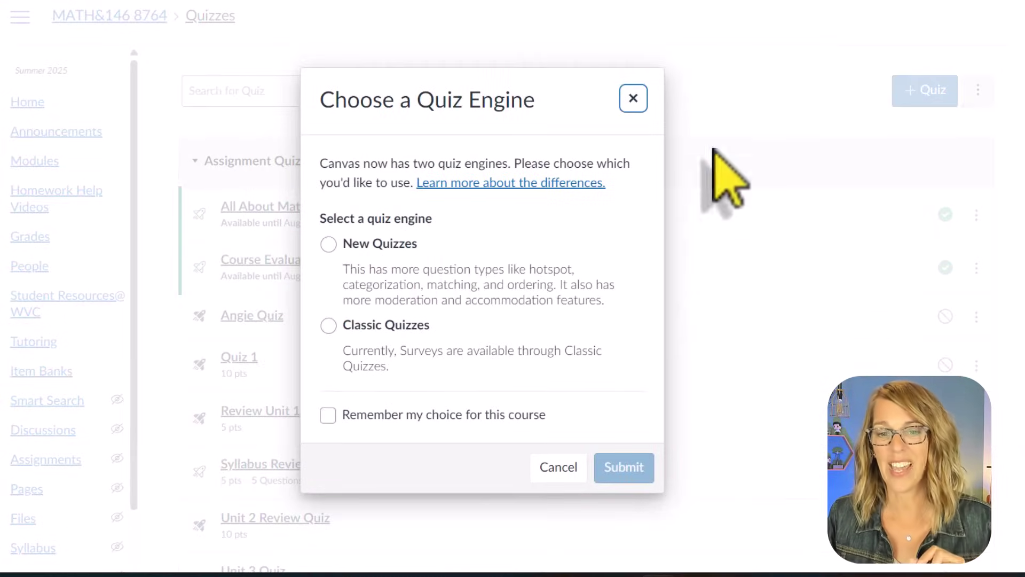
{"action": "left_click", "coordinate": [328, 325]}
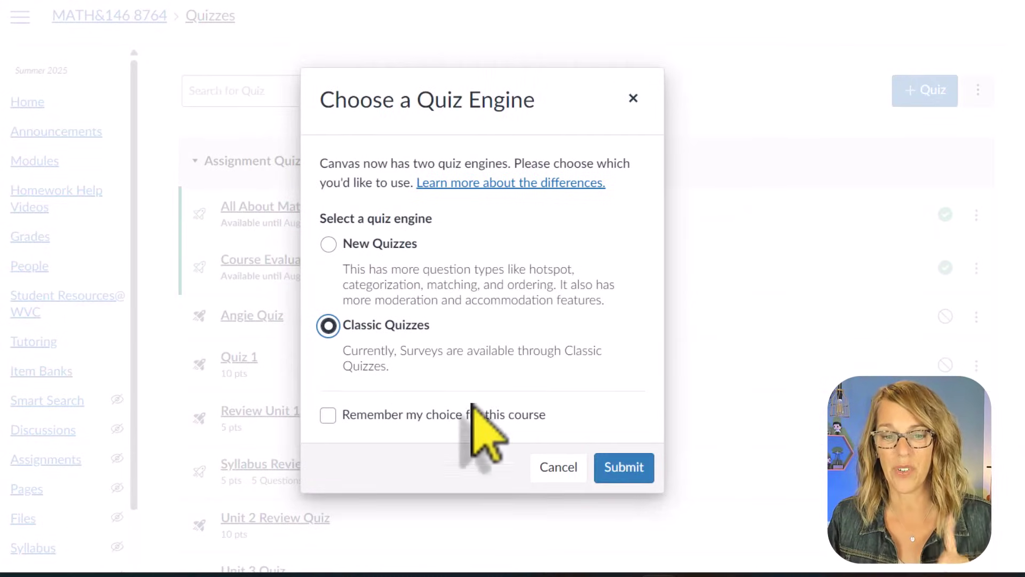
{"action": "left_click", "coordinate": [623, 469]}
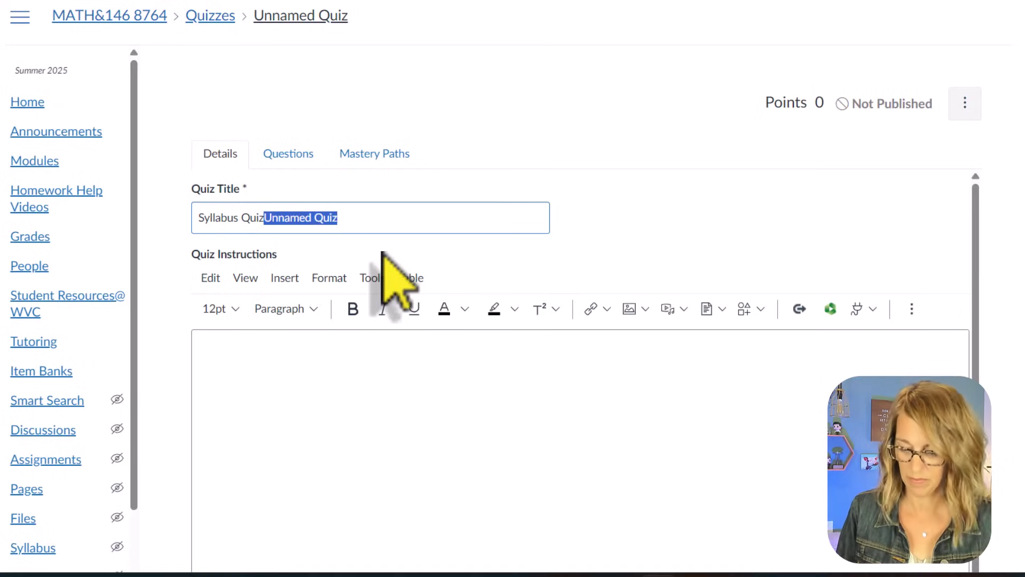
{"action": "scroll", "coordinate": [587, 434], "scroll_direction": "down", "scroll_amount": 15}
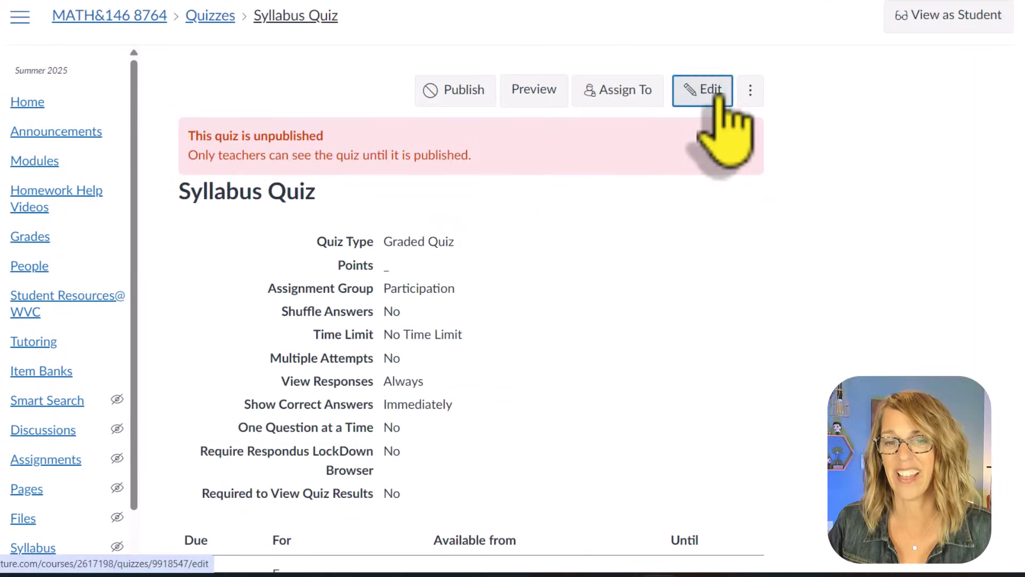
Step: Add all five Syllabus Review – Math 146 bank questions to Syllabus Quiz and save it at 5 points
{"action": "left_click", "coordinate": [716, 91]}
{"action": "left_click", "coordinate": [299, 156]}
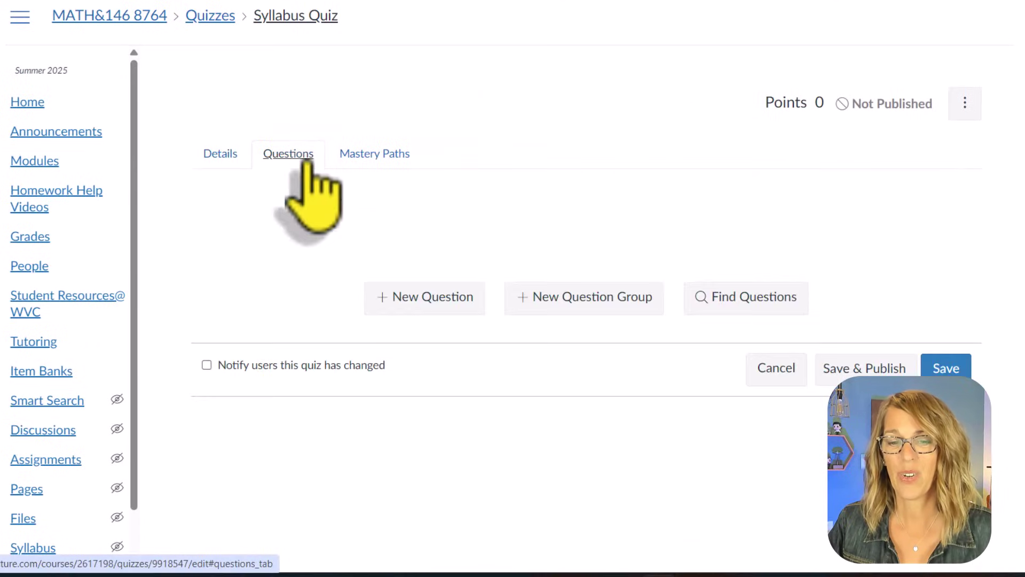
{"action": "left_click", "coordinate": [740, 298]}
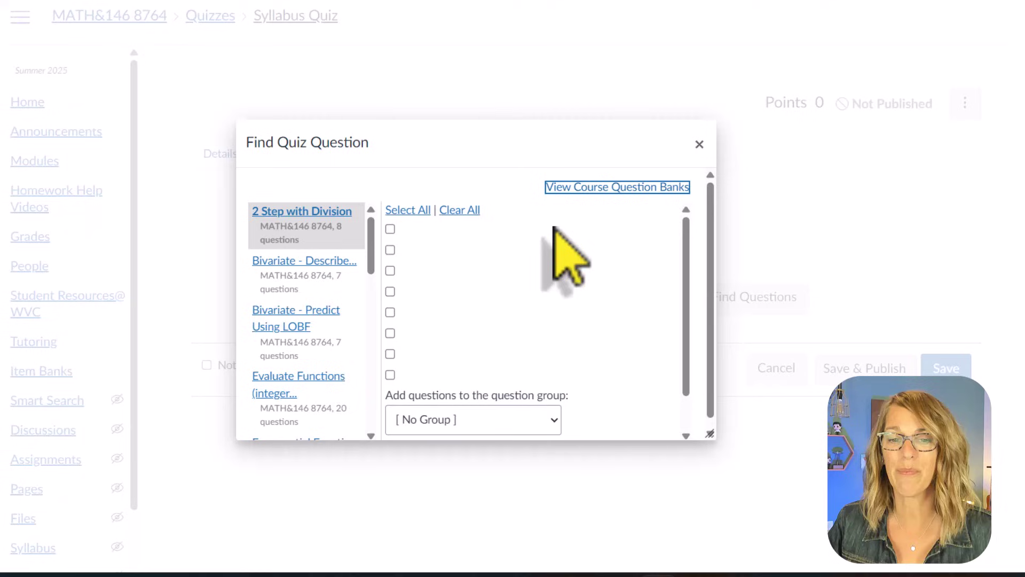
{"action": "scroll", "coordinate": [326, 320], "scroll_direction": "down", "scroll_amount": 3}
{"action": "scroll", "coordinate": [326, 334], "scroll_direction": "down", "scroll_amount": 4}
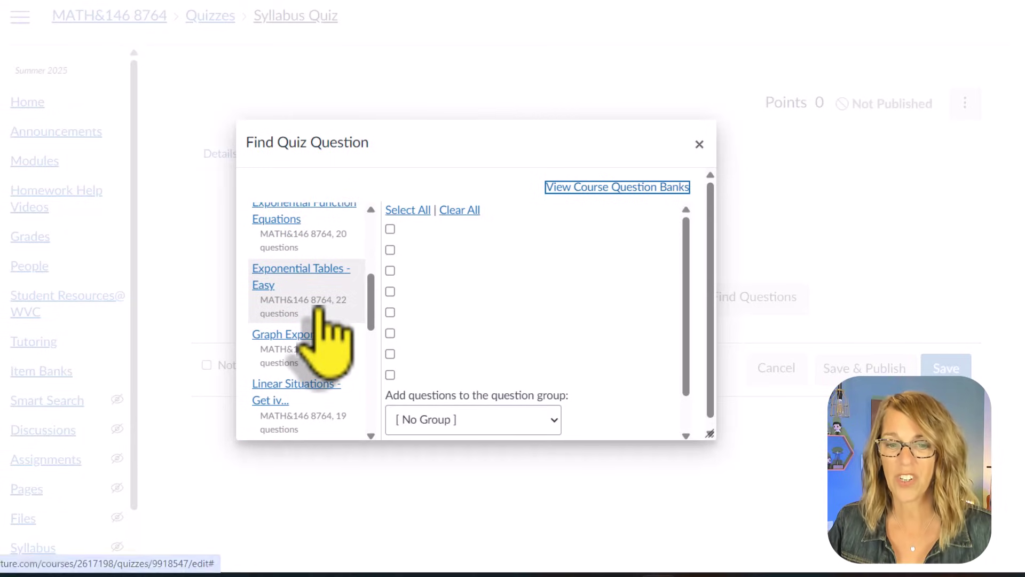
{"action": "scroll", "coordinate": [320, 320], "scroll_direction": "down", "scroll_amount": 5}
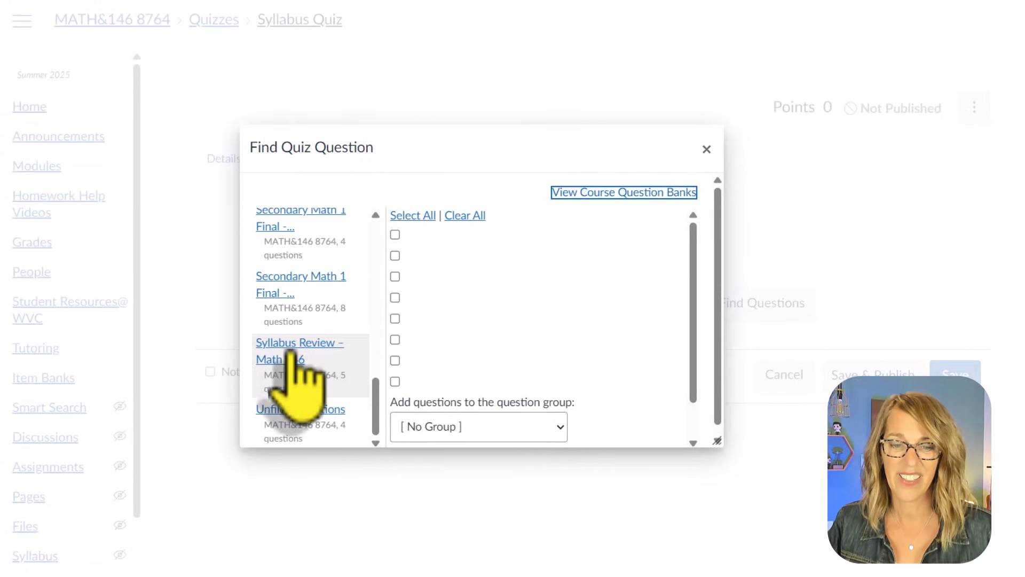
{"action": "left_click", "coordinate": [321, 339]}
{"action": "left_click", "coordinate": [422, 216]}
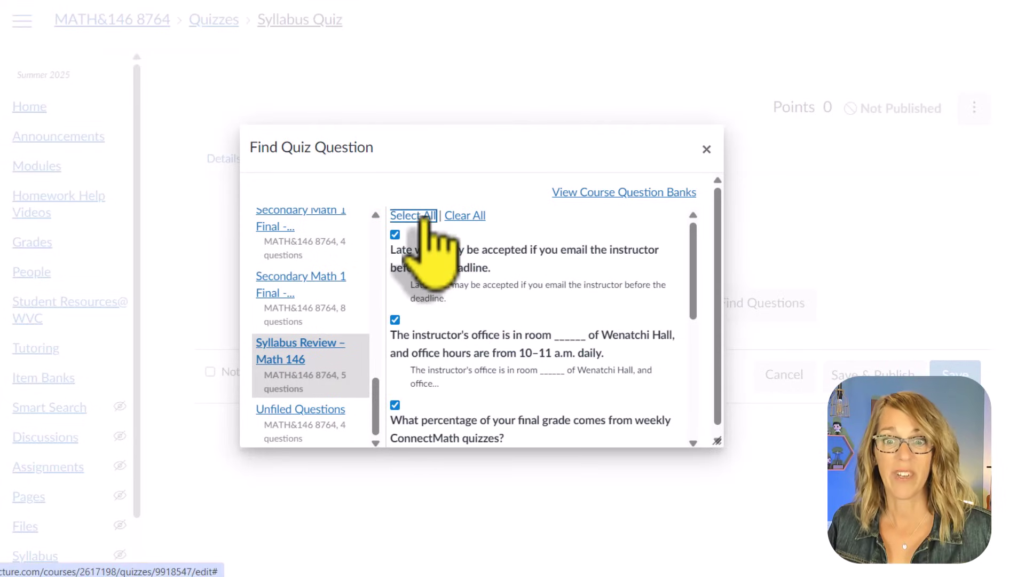
{"action": "left_click_drag", "start_coordinate": [695, 249], "coordinate": [687, 424]}
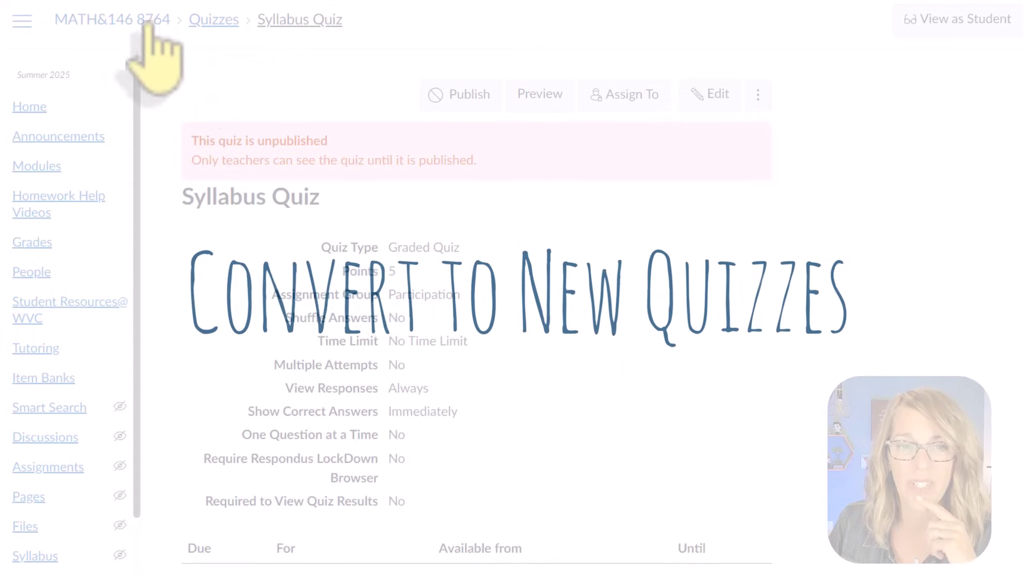
Step: Migrate Syllabus Quiz to New Quizzes from the course's quiz list
{"action": "left_click", "coordinate": [224, 24]}
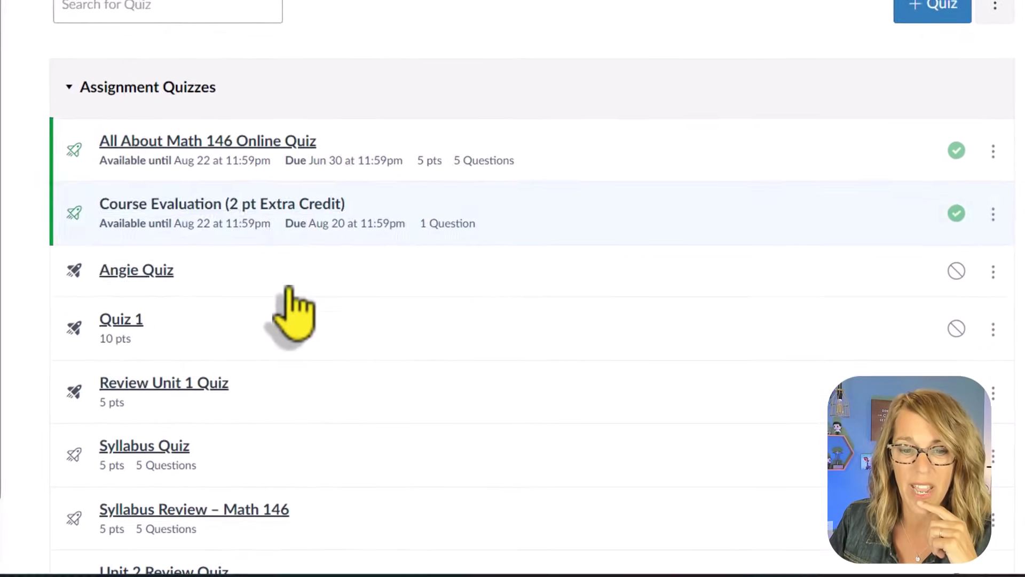
{"action": "scroll", "coordinate": [296, 320], "scroll_direction": "down", "scroll_amount": 2}
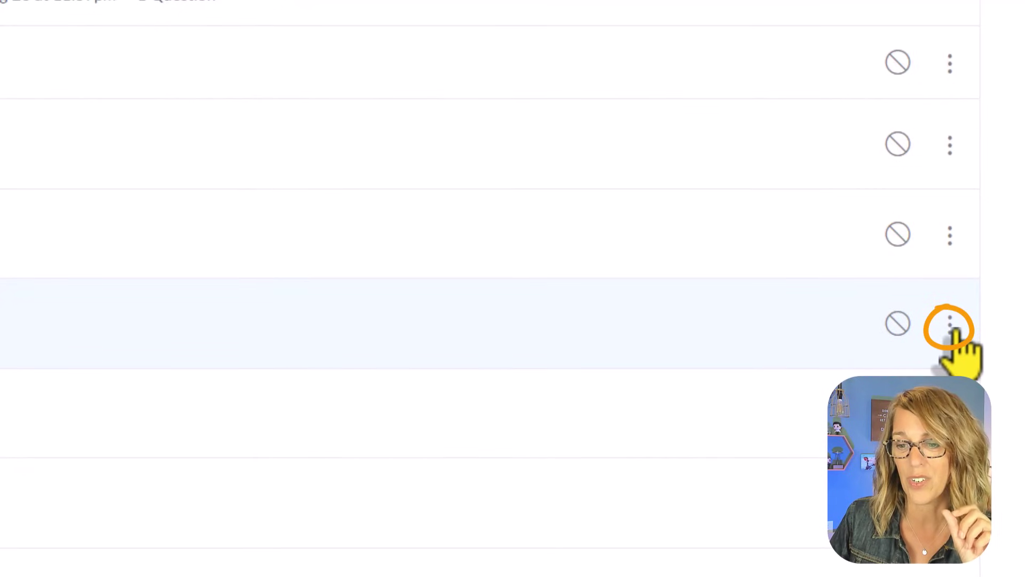
{"action": "left_click", "coordinate": [950, 325]}
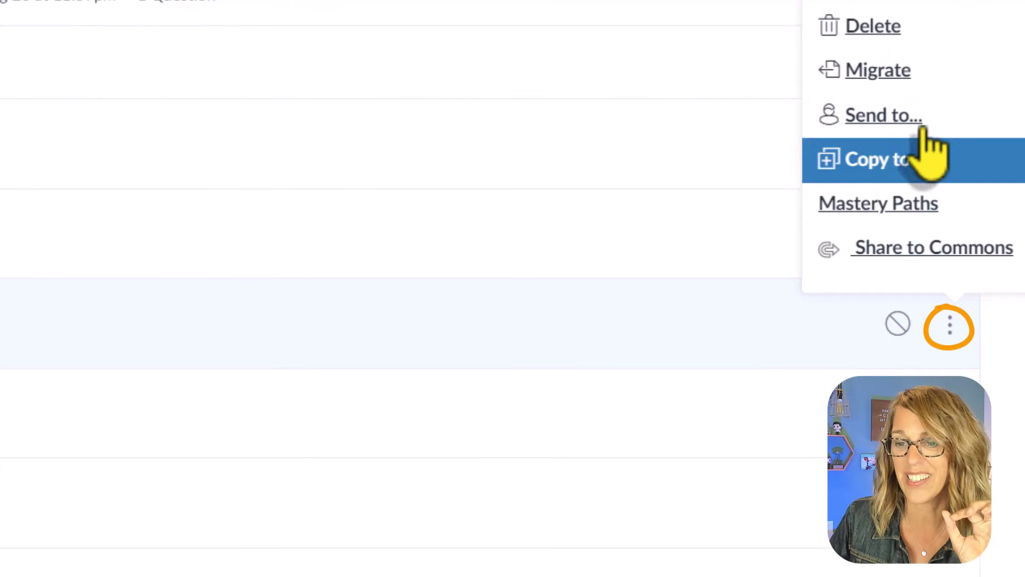
{"action": "left_click", "coordinate": [903, 70]}
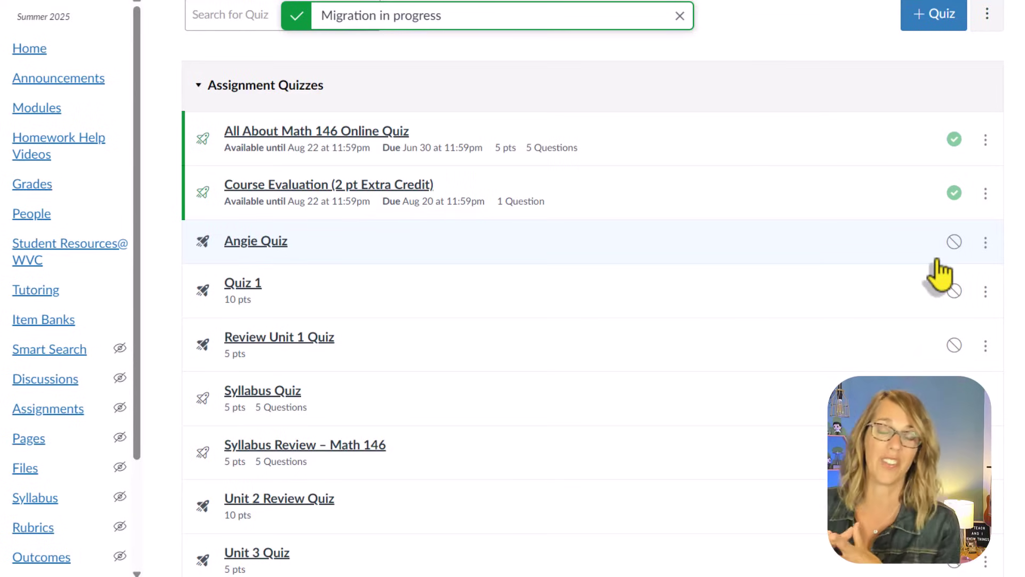
{"action": "left_click", "coordinate": [225, 108]}
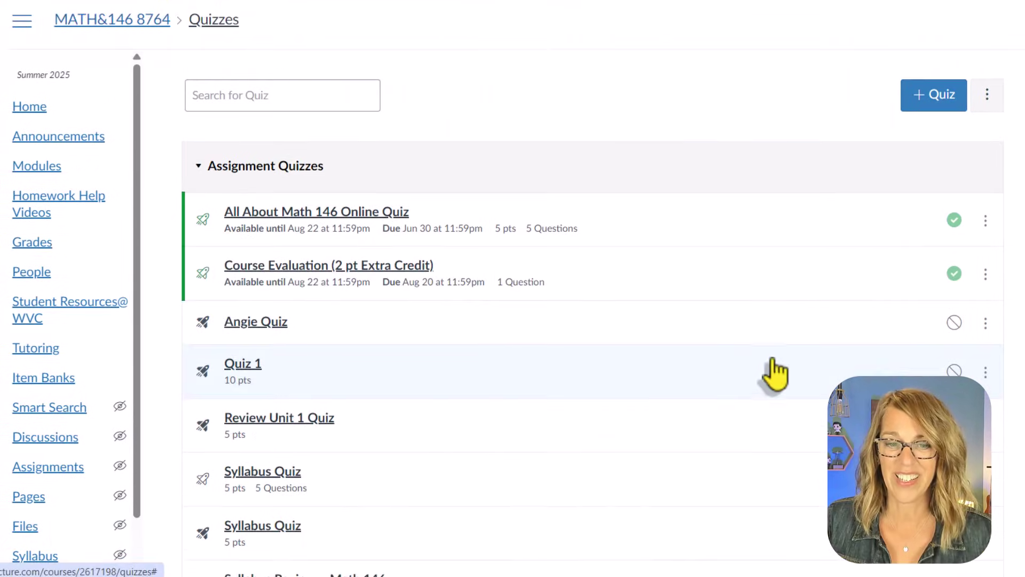
Step: Open the migrated 5-point Syllabus Quiz's edit page
{"action": "scroll", "coordinate": [705, 371], "scroll_direction": "down", "scroll_amount": 5}
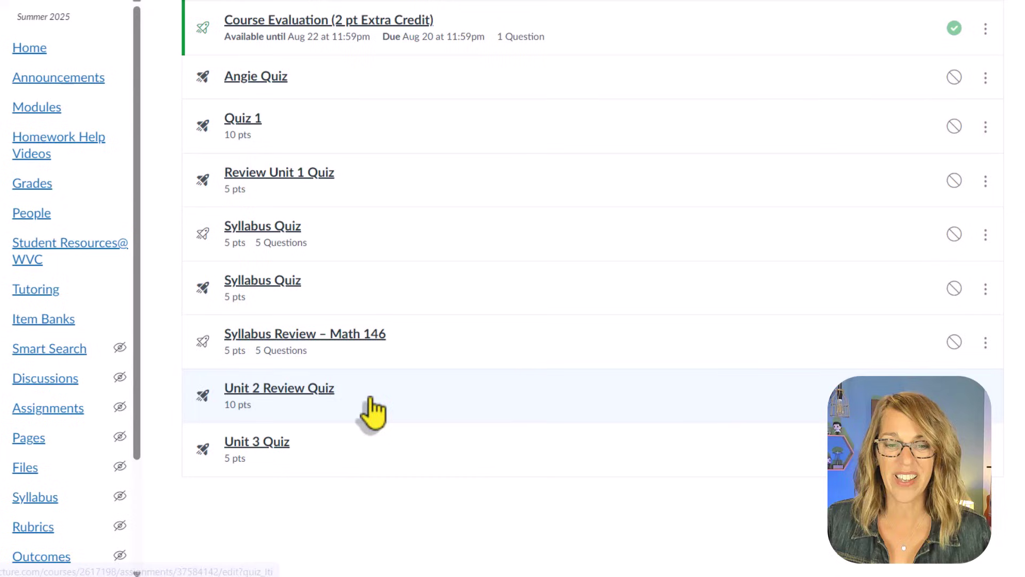
{"action": "left_click", "coordinate": [271, 286]}
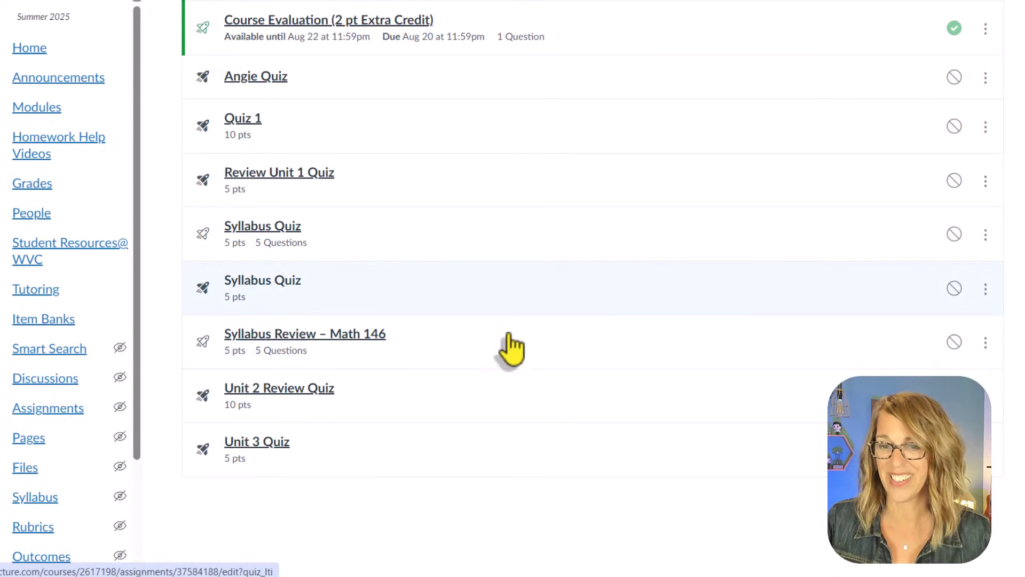
{"action": "scroll", "coordinate": [841, 415], "scroll_direction": "down", "scroll_amount": 9}
{"action": "scroll", "coordinate": [842, 414], "scroll_direction": "down", "scroll_amount": 4}
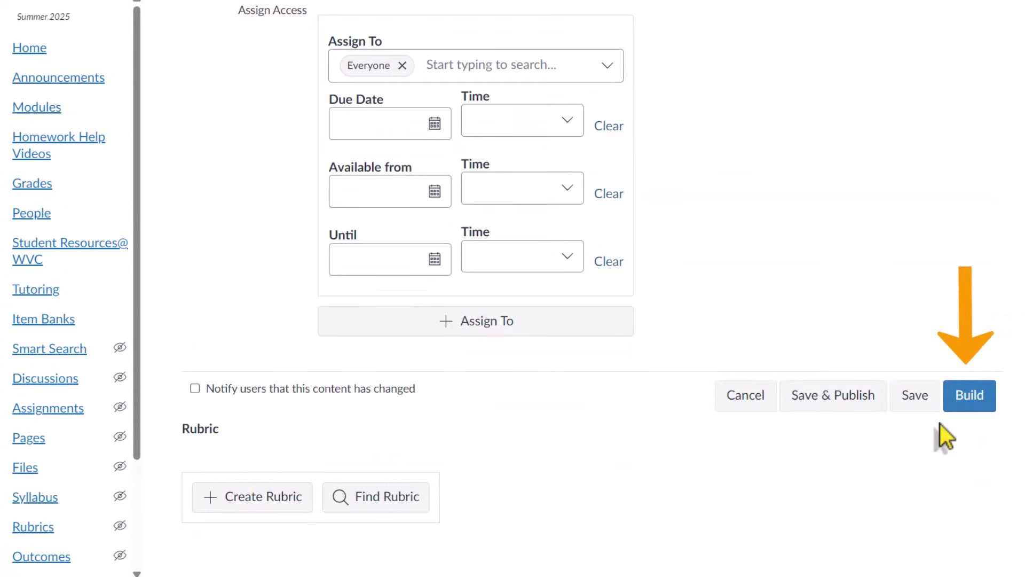
Step: Preview the migrated Syllabus Quiz as a student, through question 5
{"action": "left_click", "coordinate": [979, 395]}
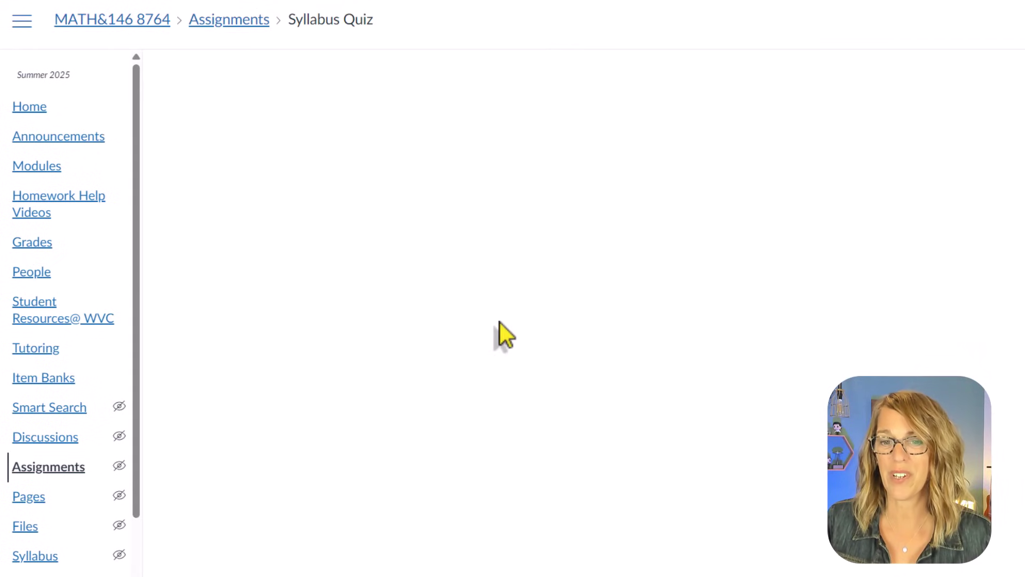
{"action": "left_click", "coordinate": [976, 155]}
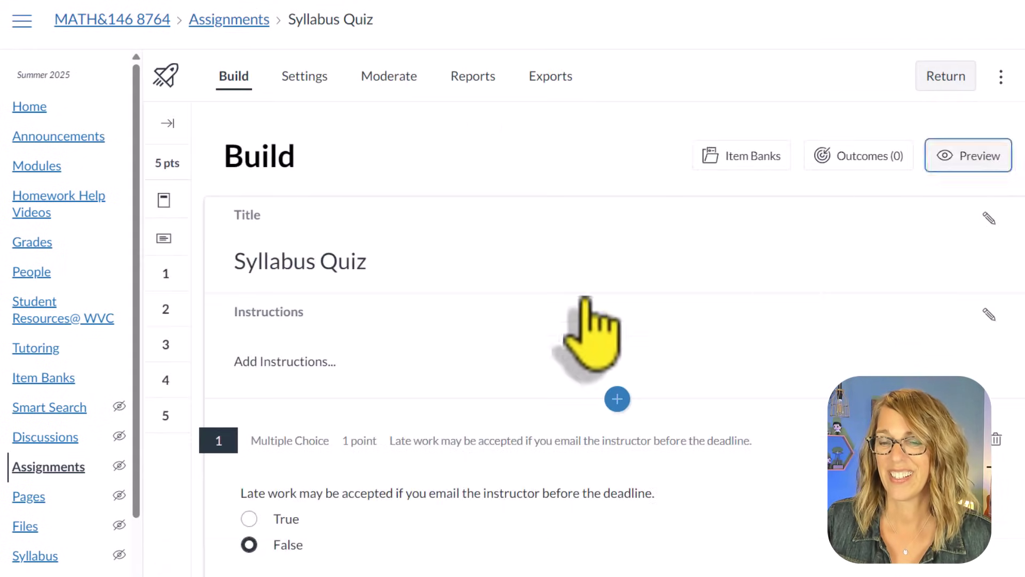
{"action": "scroll", "coordinate": [589, 324], "scroll_direction": "down", "scroll_amount": 10}
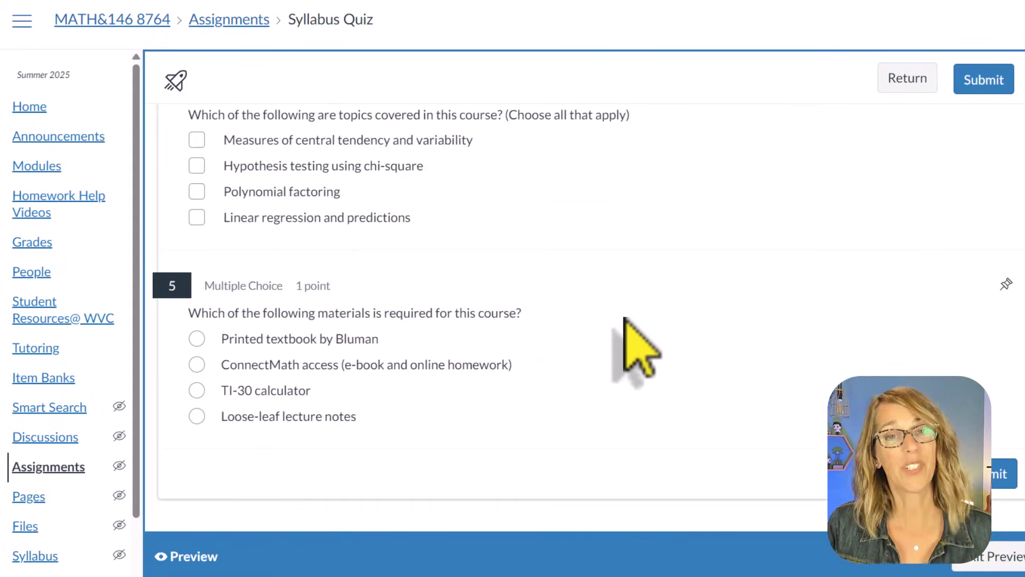